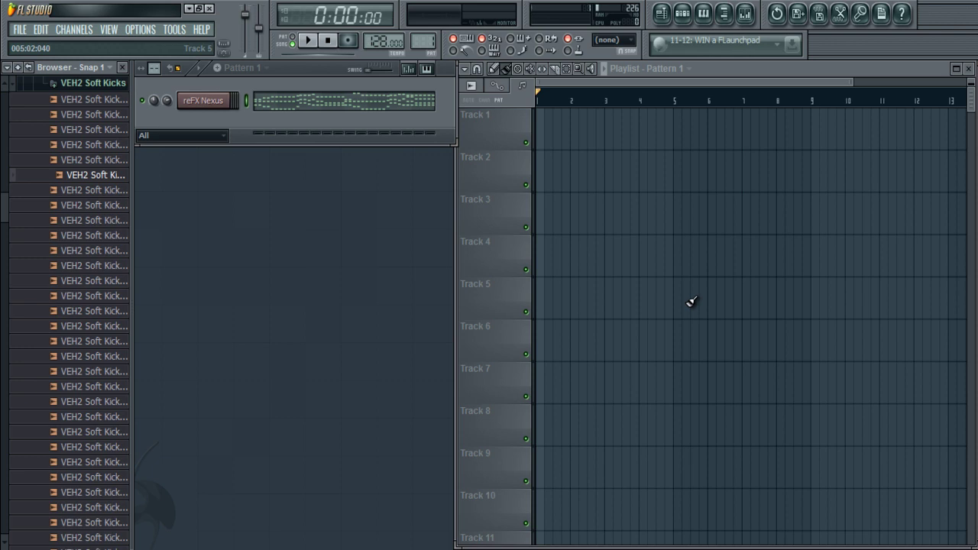
Open the reFX Nexus chord notes in the piano roll
{"action": "right_click", "coordinate": [225, 100]}
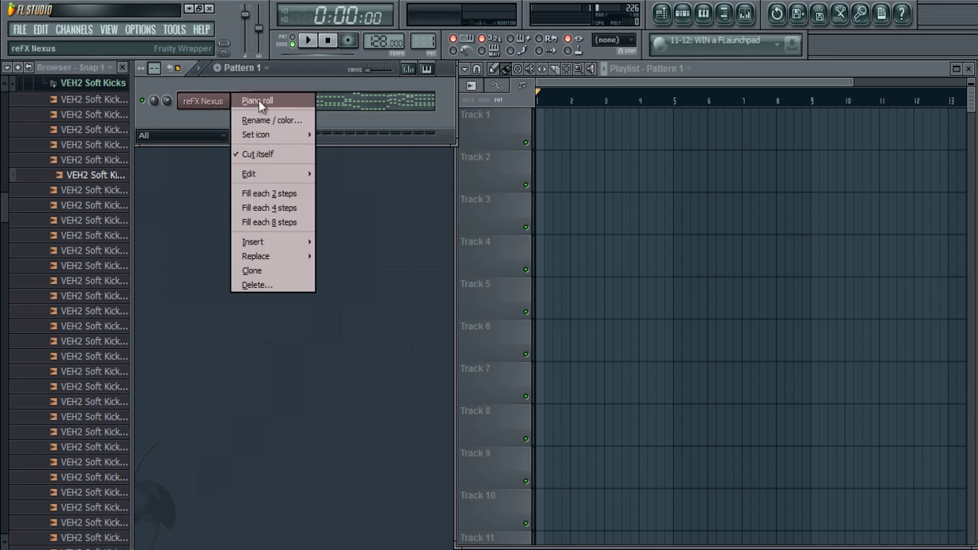
{"action": "left_click", "coordinate": [259, 100]}
{"action": "left_click_drag", "start_coordinate": [251, 84], "coordinate": [229, 84]}
{"action": "left_click", "coordinate": [970, 68]}
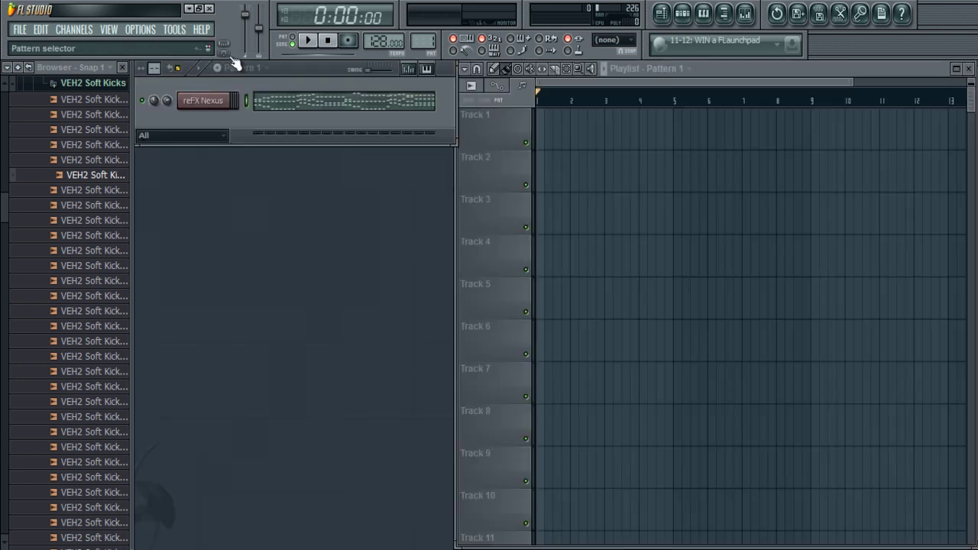
{"action": "right_click", "coordinate": [210, 105]}
{"action": "left_click", "coordinate": [263, 98]}
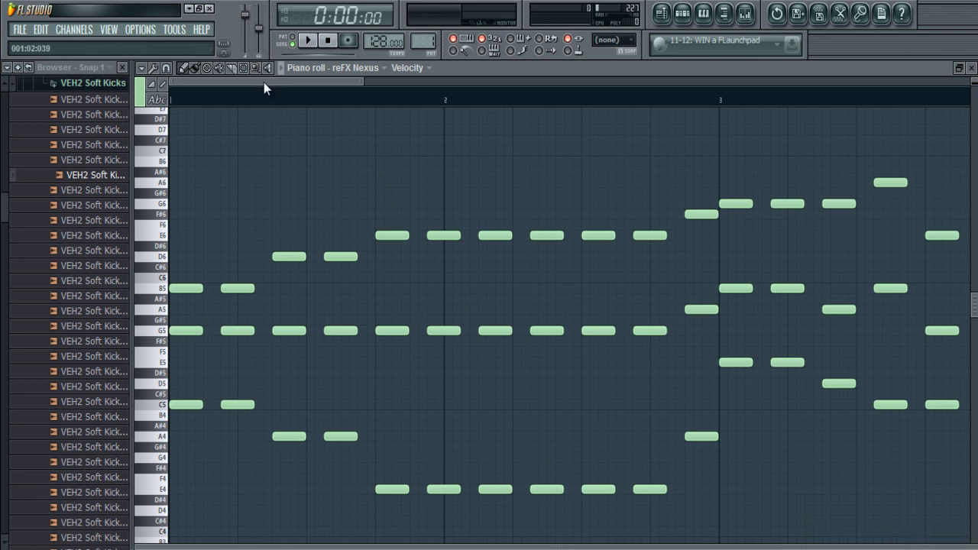
{"action": "left_click_drag", "start_coordinate": [265, 82], "coordinate": [278, 60]}
Play the chord pattern through from the start, then stop playback
{"action": "left_click", "coordinate": [309, 40]}
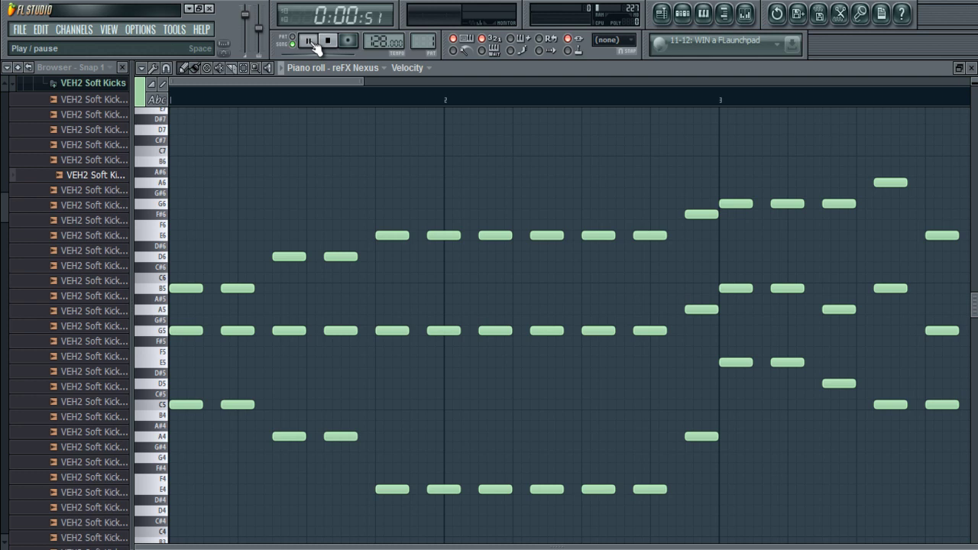
{"action": "left_click", "coordinate": [328, 40]}
{"action": "left_click", "coordinate": [311, 41]}
{"action": "left_click", "coordinate": [328, 42]}
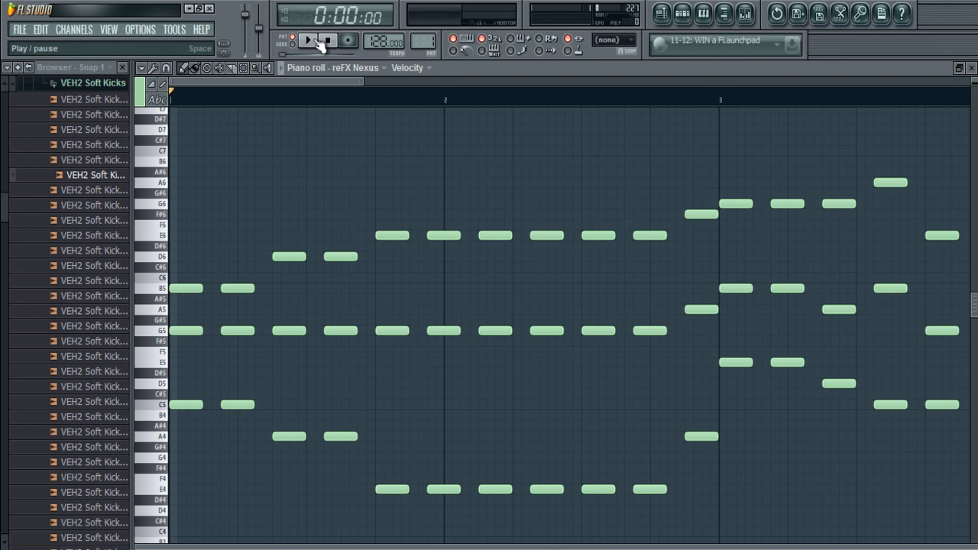
{"action": "left_click", "coordinate": [311, 41]}
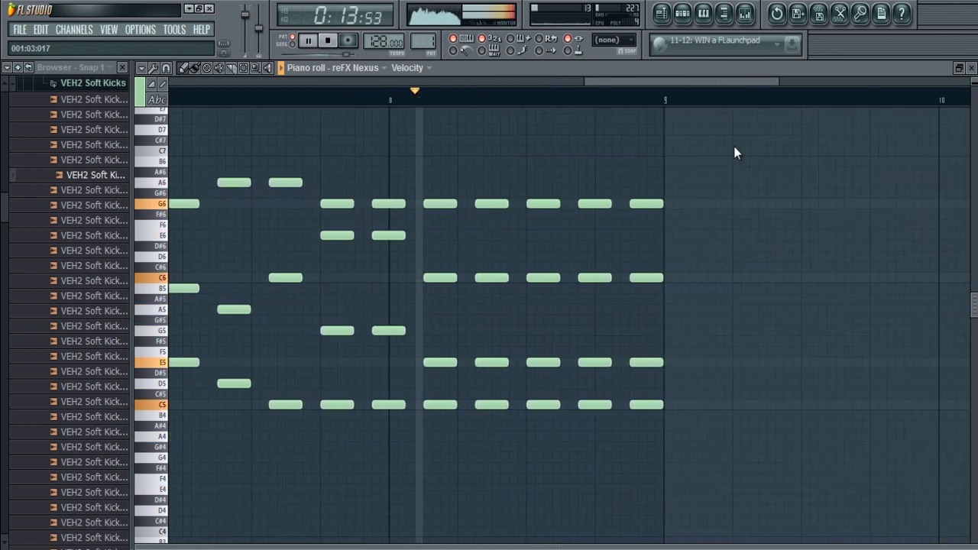
{"action": "left_click", "coordinate": [334, 43]}
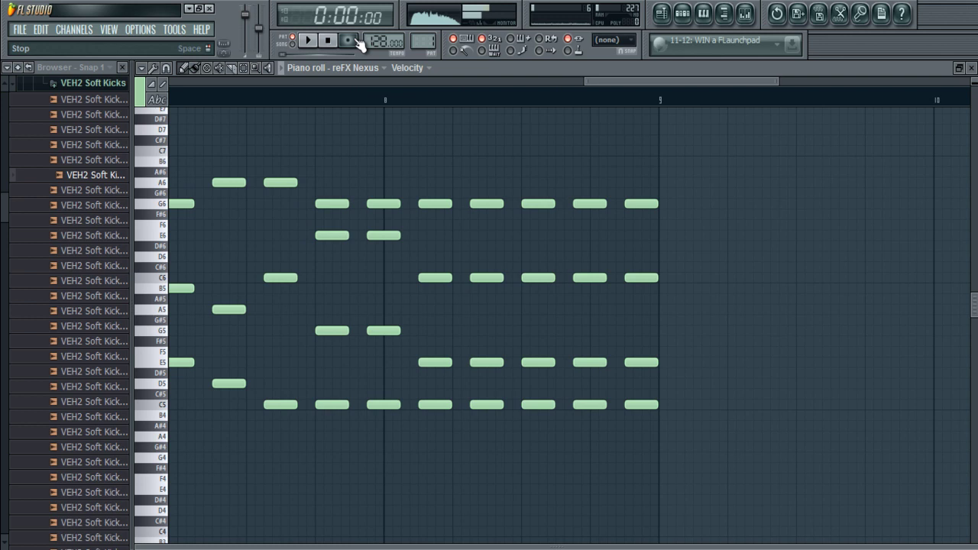
Close the piano roll, confirm in the Nexus channel settings that it feeds mixer track 2, and close both windows
{"action": "left_click", "coordinate": [971, 67]}
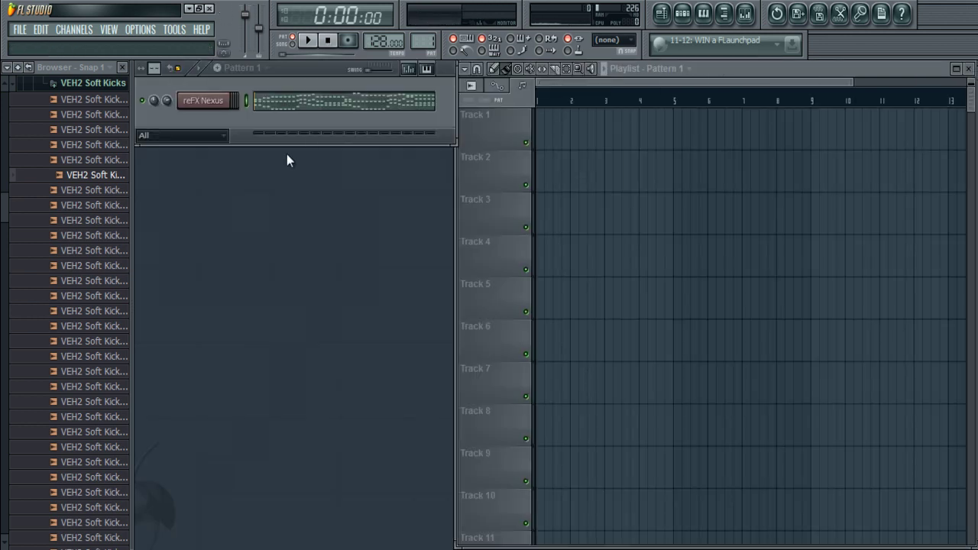
{"action": "left_click", "coordinate": [219, 99]}
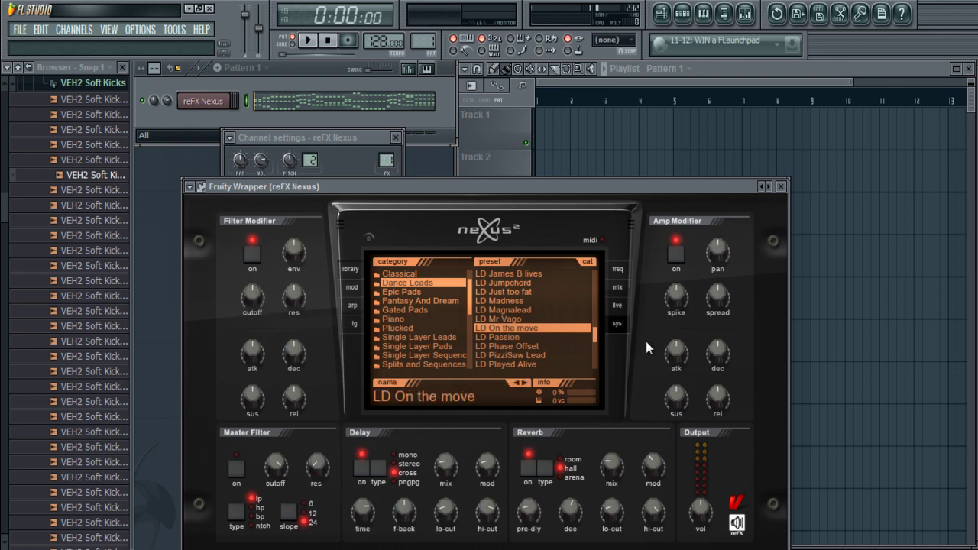
{"action": "left_click", "coordinate": [780, 187]}
{"action": "left_click", "coordinate": [395, 137]}
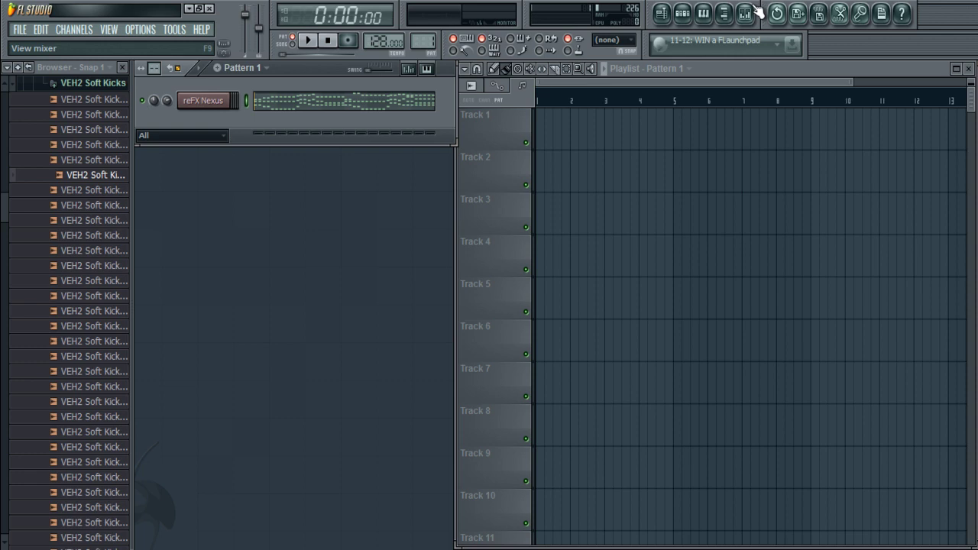
{"action": "left_click", "coordinate": [199, 101]}
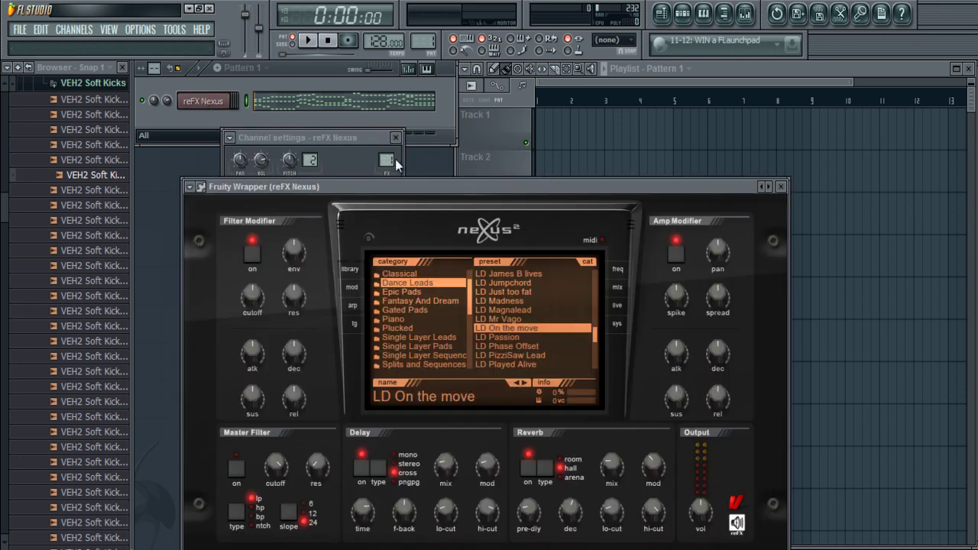
{"action": "left_click", "coordinate": [370, 141]}
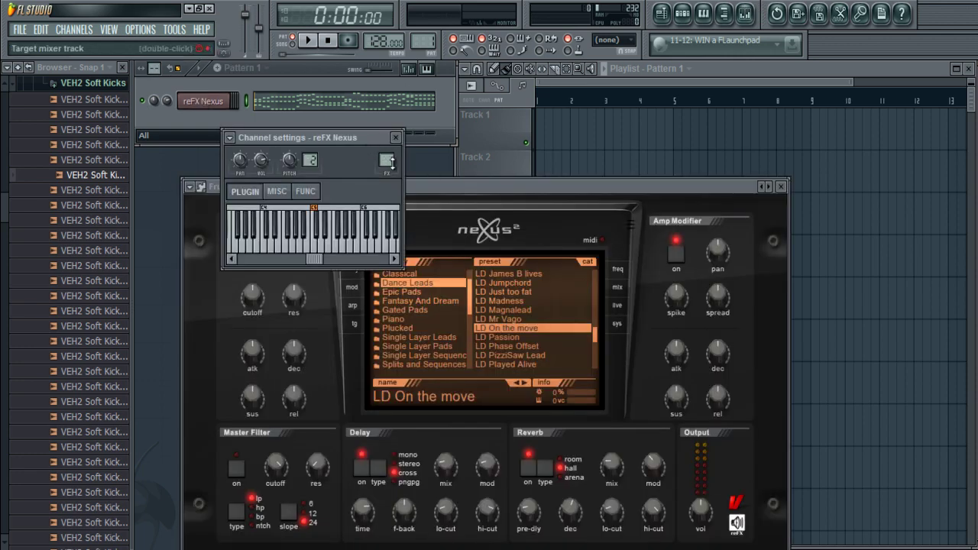
{"action": "left_click", "coordinate": [395, 138]}
Add VEH2 Soft Kicks as a new channel with a kick on every fourth step
{"action": "left_click", "coordinate": [781, 186]}
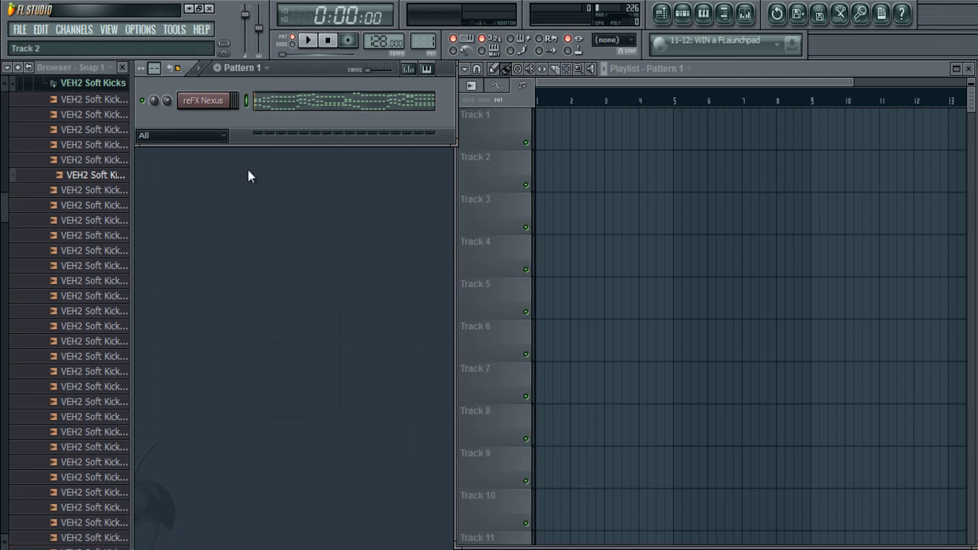
{"action": "left_click_drag", "start_coordinate": [92, 175], "coordinate": [273, 130]}
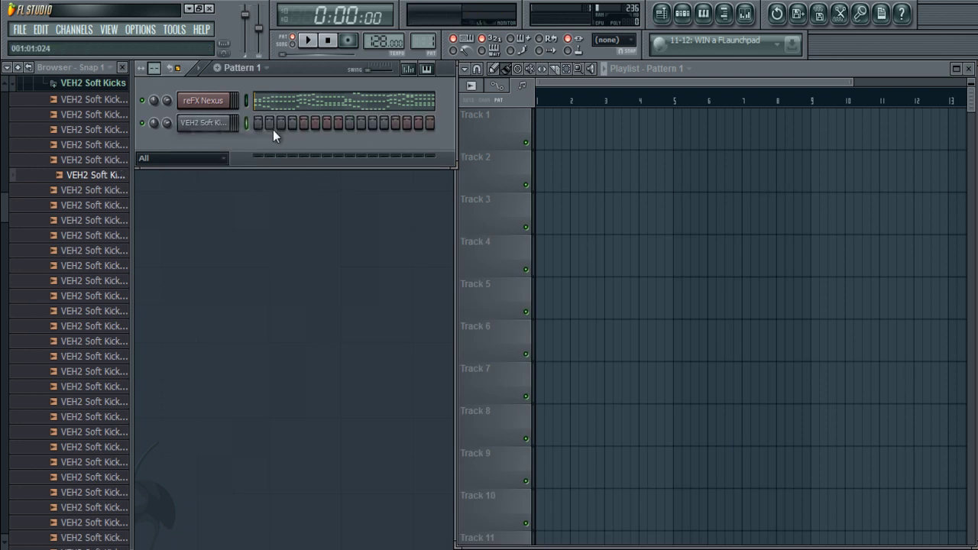
{"action": "right_click", "coordinate": [205, 129]}
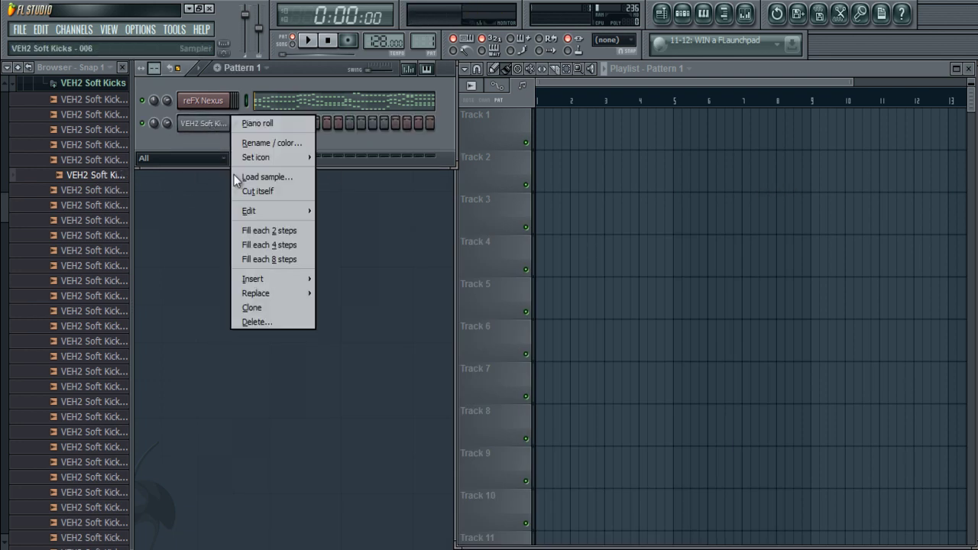
{"action": "left_click", "coordinate": [273, 244]}
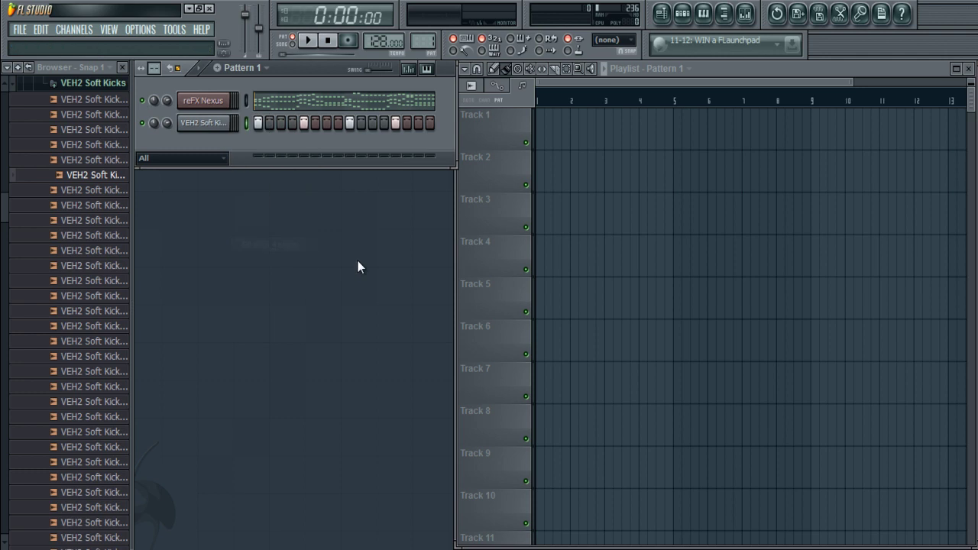
Route the kick channel to mixer Insert 2 via its FX setting
{"action": "left_click", "coordinate": [744, 14]}
{"action": "left_click", "coordinate": [257, 222]}
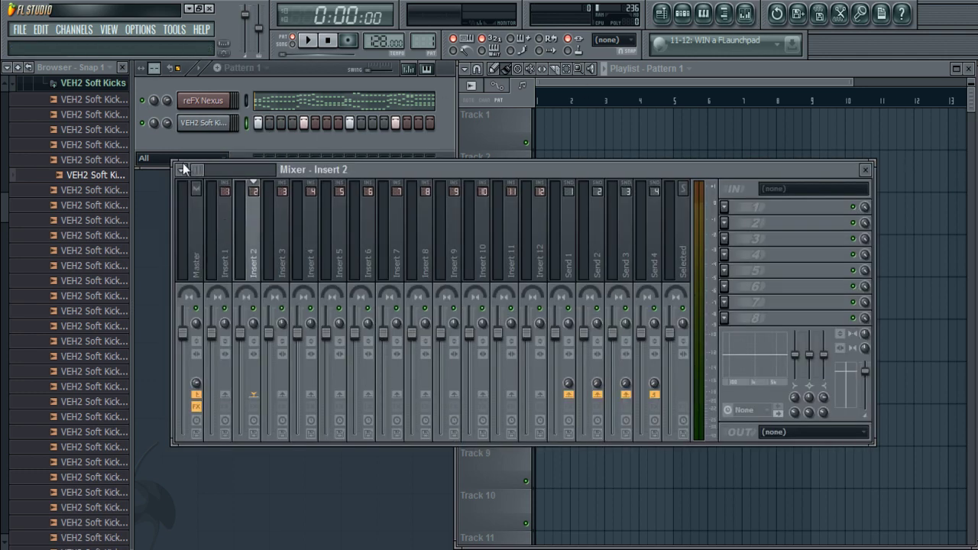
{"action": "left_click", "coordinate": [181, 69]}
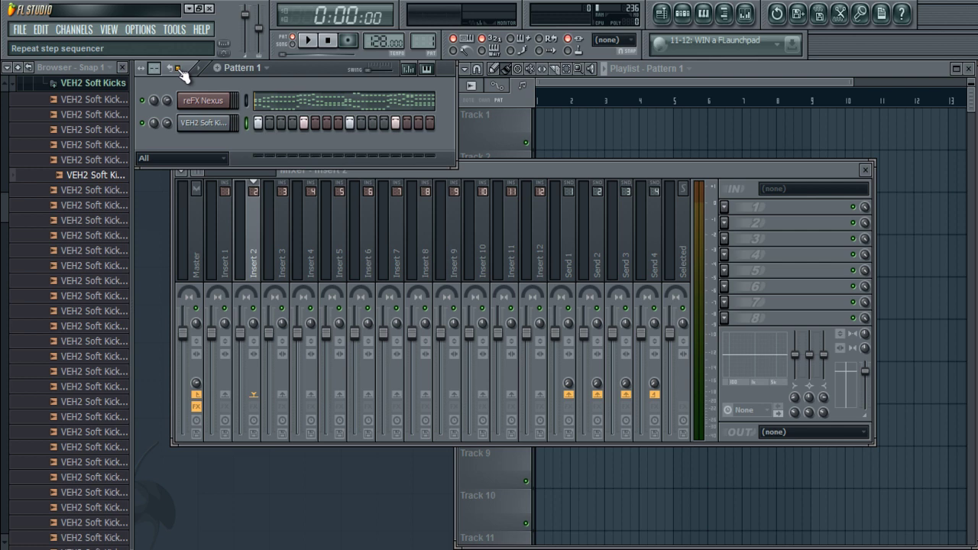
{"action": "left_click_drag", "start_coordinate": [527, 170], "coordinate": [523, 196]}
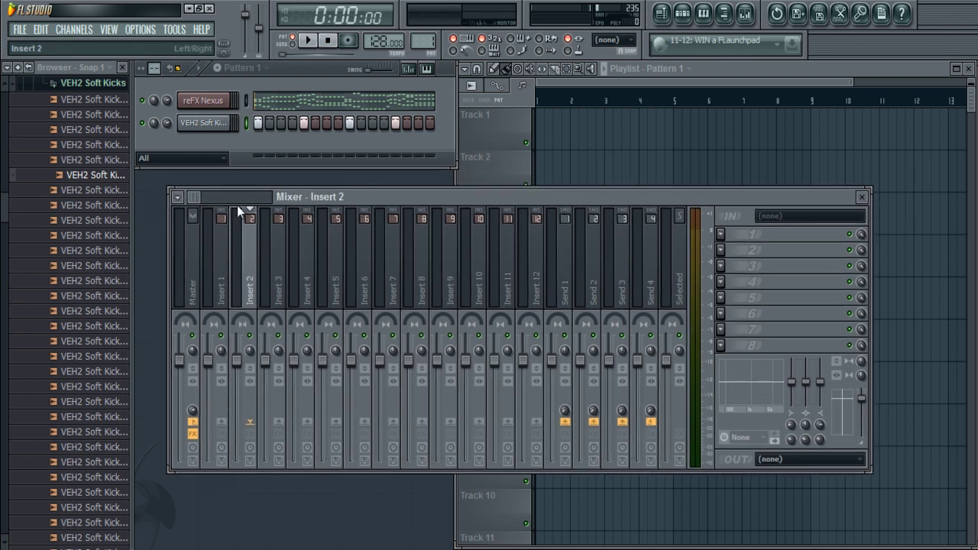
{"action": "left_click", "coordinate": [204, 122]}
{"action": "left_click_drag", "start_coordinate": [387, 160], "coordinate": [386, 150]}
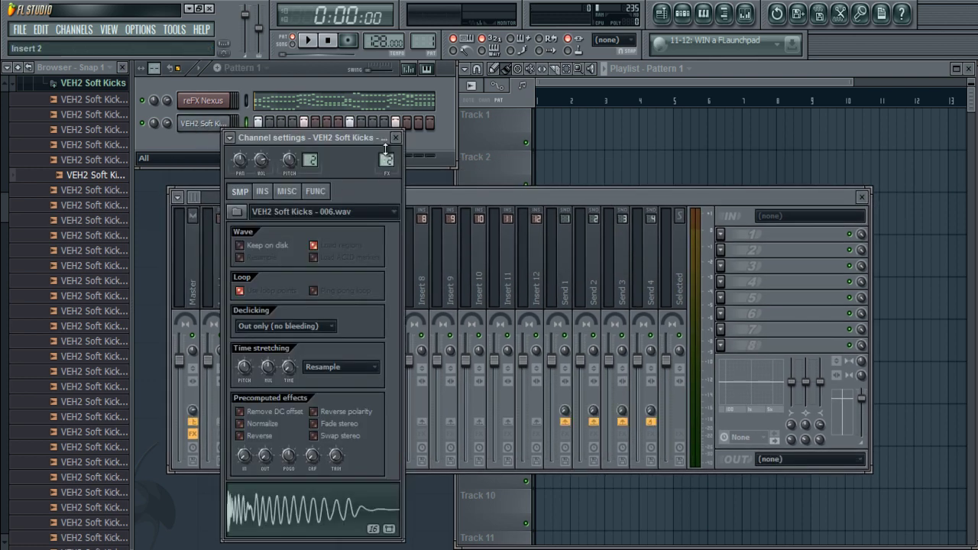
{"action": "left_click", "coordinate": [395, 138]}
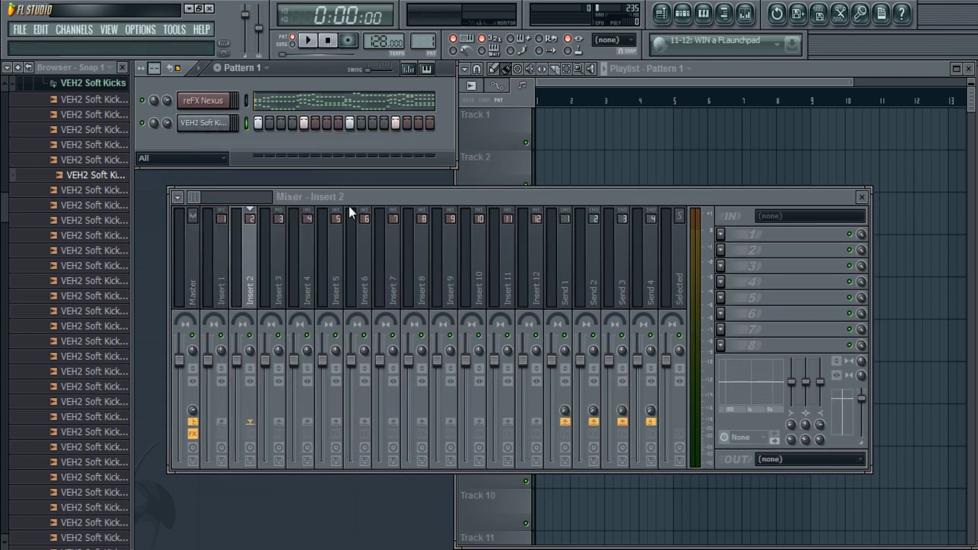
Load Fruity Peak Controller into Insert 2's first slot with peak tension at about 25%
{"action": "left_click", "coordinate": [724, 234]}
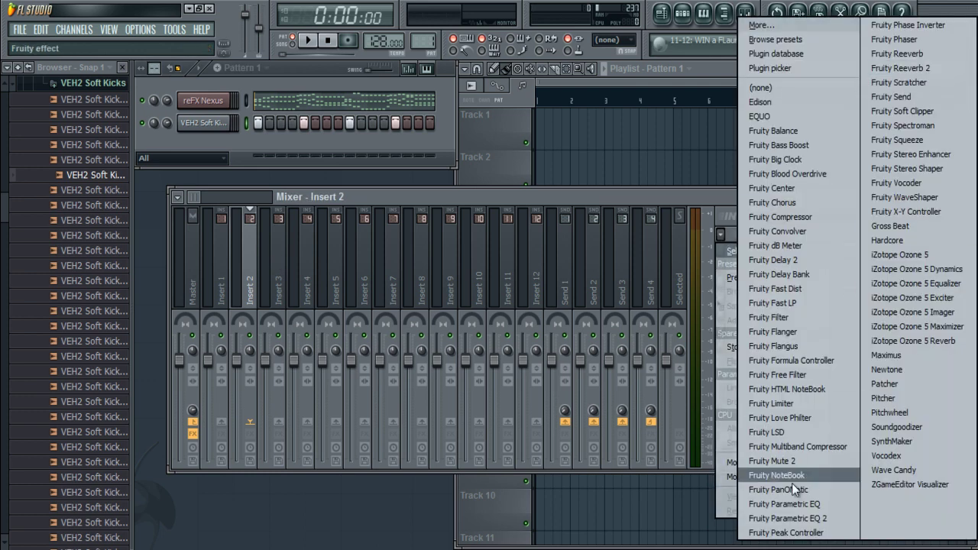
{"action": "left_click", "coordinate": [795, 533]}
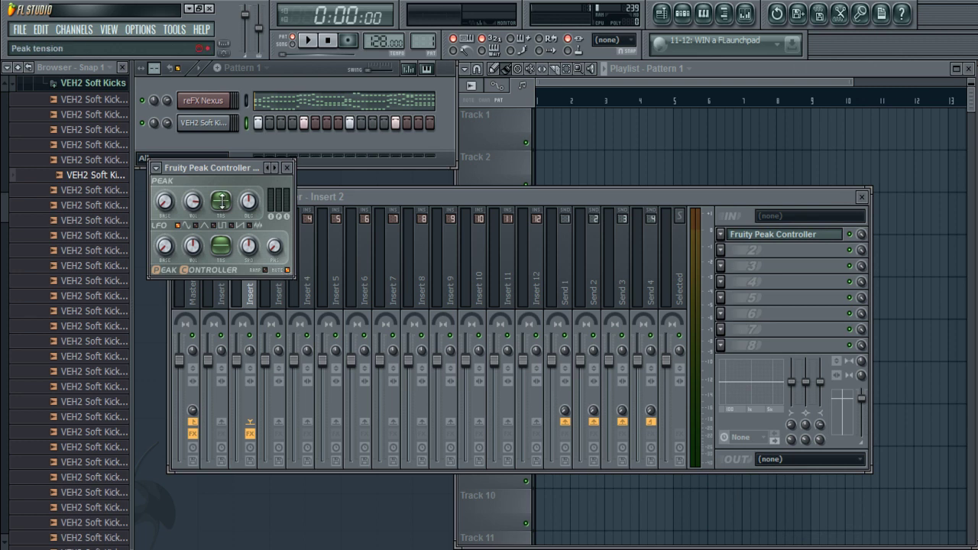
{"action": "left_click_drag", "start_coordinate": [222, 201], "coordinate": [222, 196]}
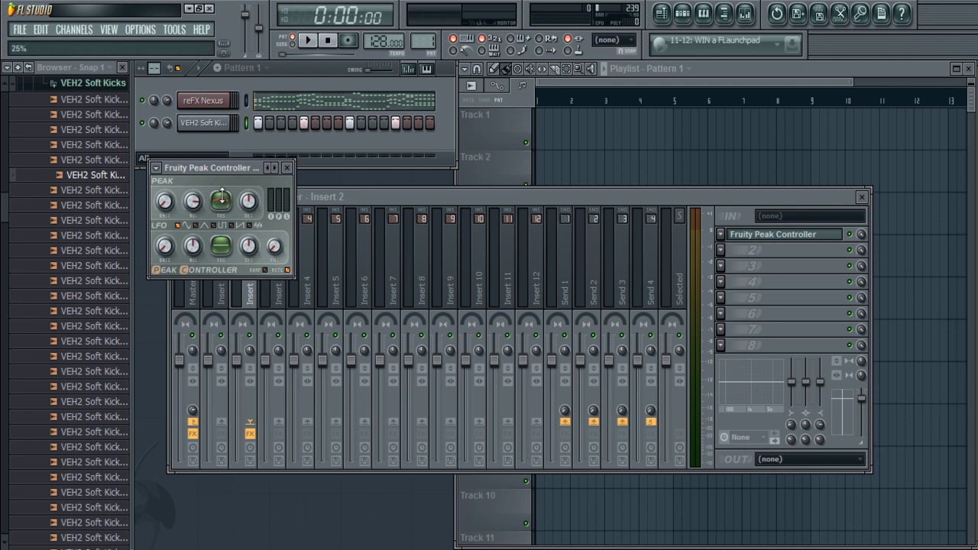
{"action": "left_click", "coordinate": [288, 169]}
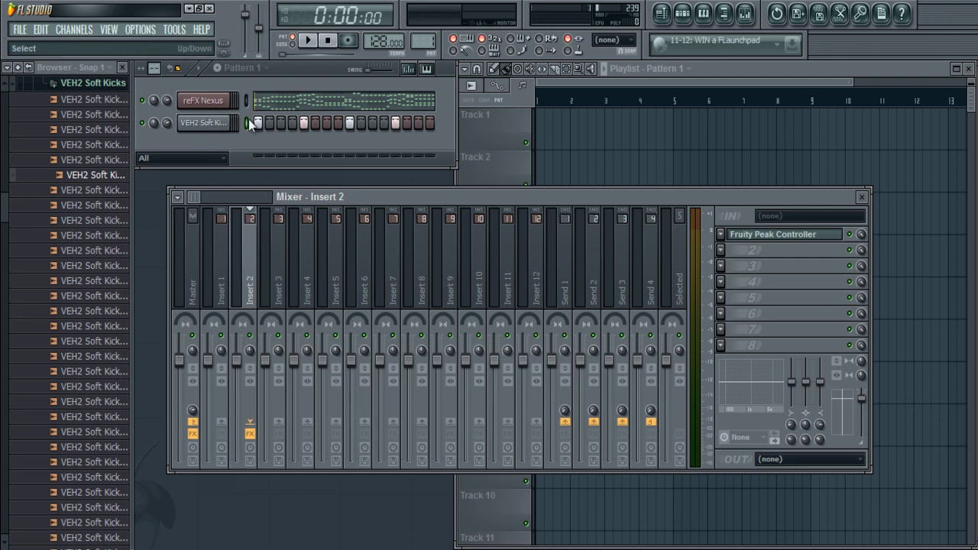
Link Insert 1 volume to Peak ctrl (Insert 2) - Peak+LFO using the formula 0.8-Input
{"action": "right_click", "coordinate": [209, 366]}
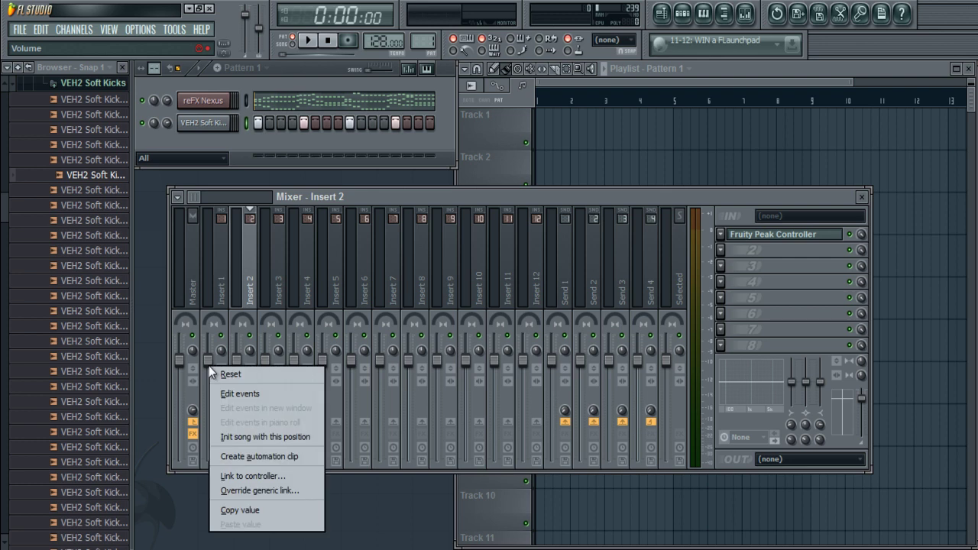
{"action": "left_click", "coordinate": [268, 477]}
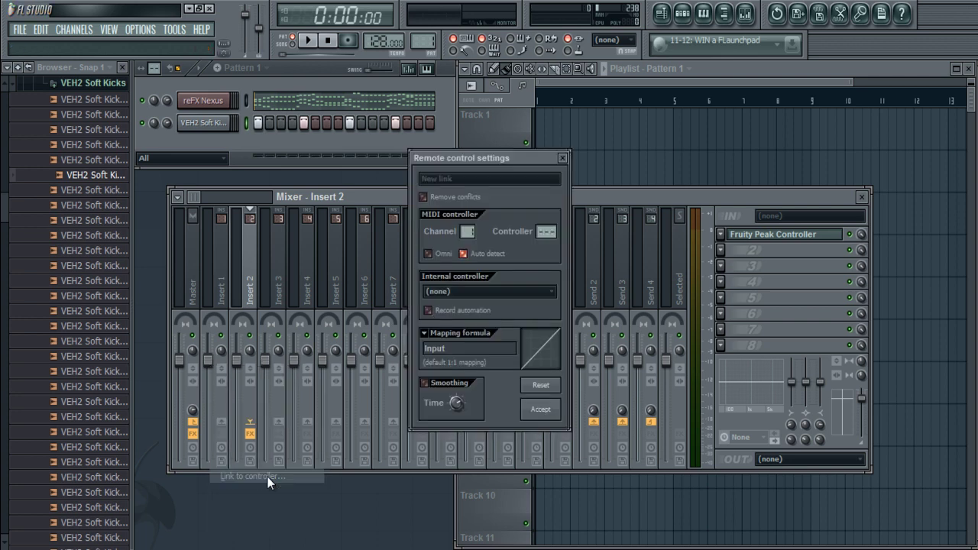
{"action": "left_click", "coordinate": [494, 291]}
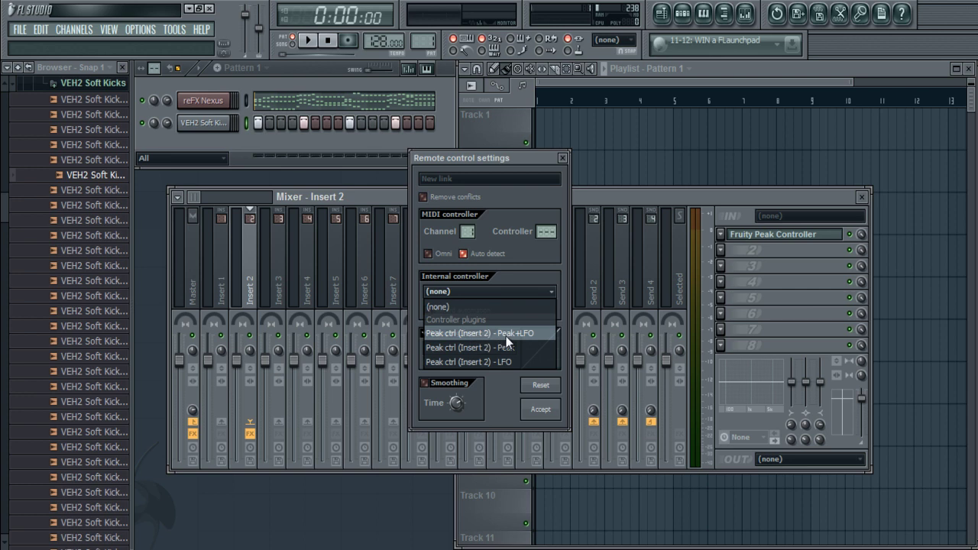
{"action": "left_click", "coordinate": [527, 336]}
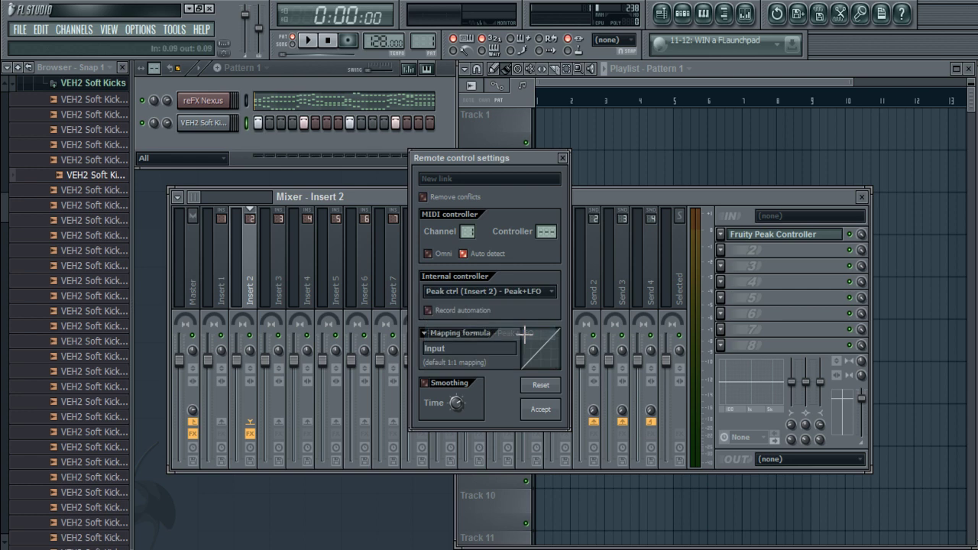
{"action": "left_click", "coordinate": [426, 349]}
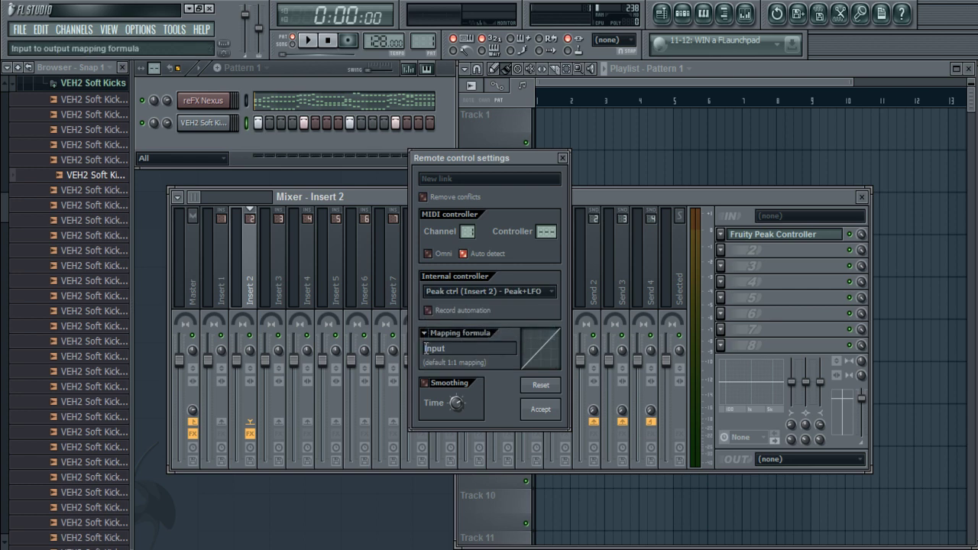
{"action": "type", "text": "0.8-"}
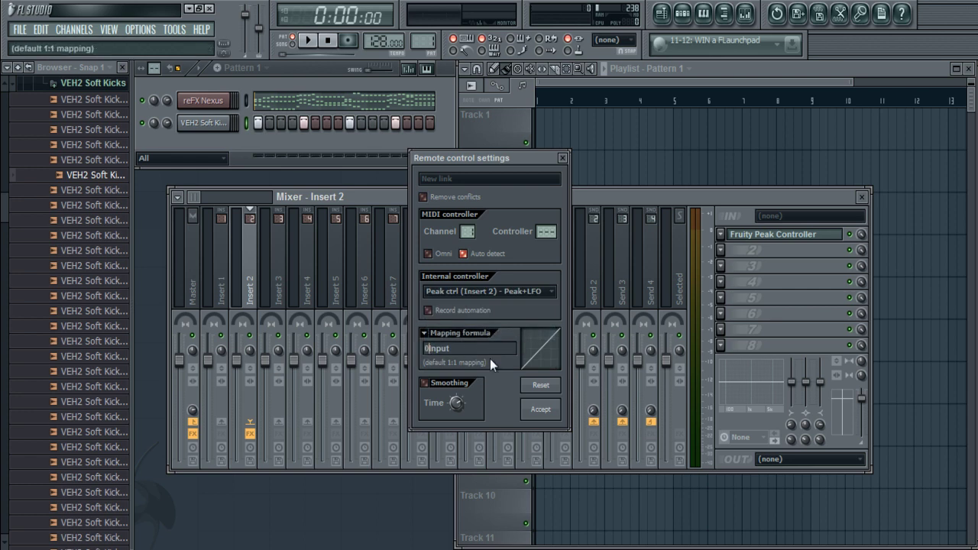
{"action": "left_click", "coordinate": [550, 409]}
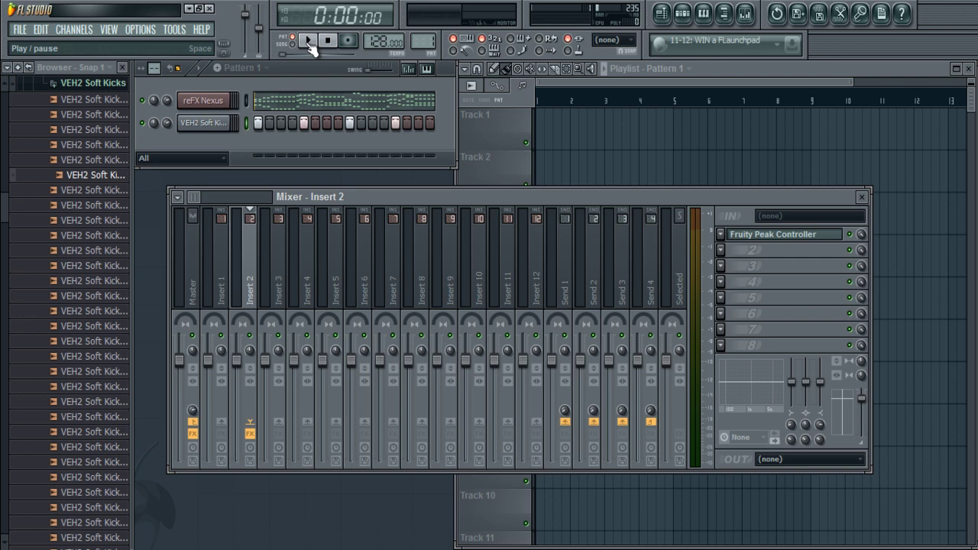
{"action": "left_click", "coordinate": [308, 42]}
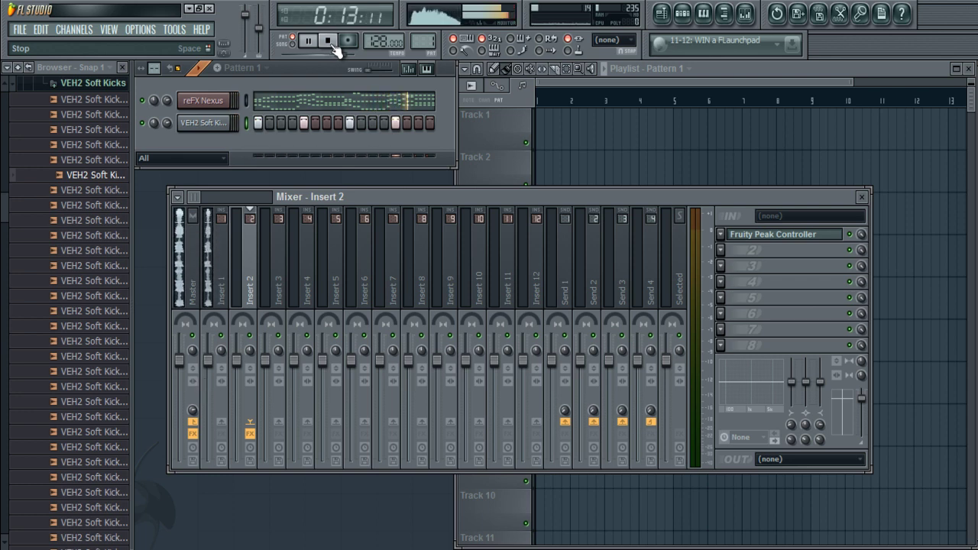
{"action": "left_click", "coordinate": [329, 42]}
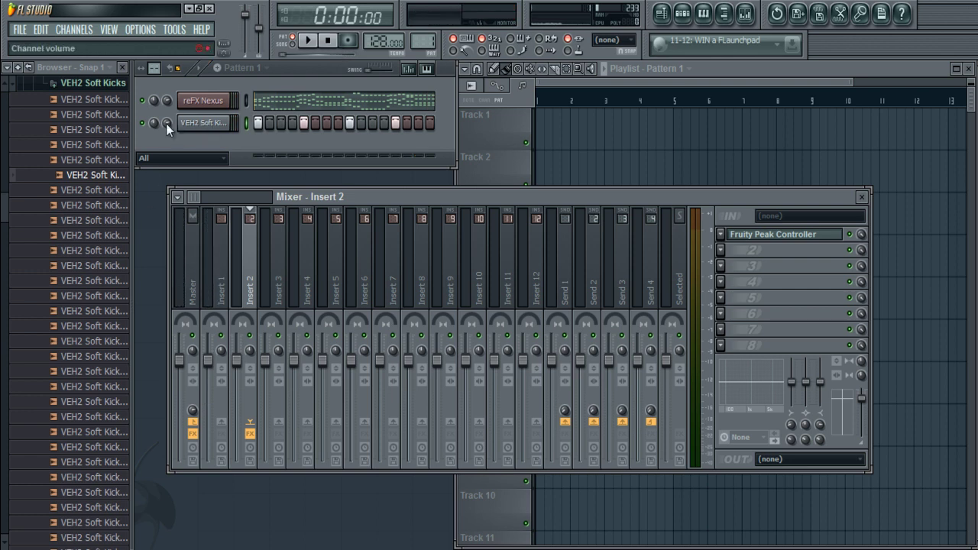
Raise the VEH2 Soft Kicks channel volume to 100% and play the pattern to check it
{"action": "left_click_drag", "start_coordinate": [166, 123], "coordinate": [166, 111]}
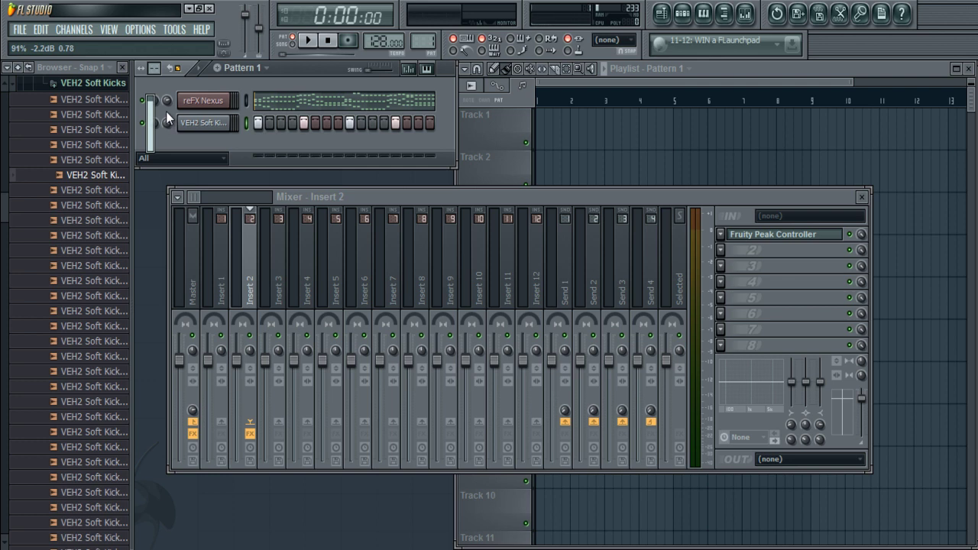
{"action": "left_click_drag", "start_coordinate": [166, 111], "coordinate": [175, 92]}
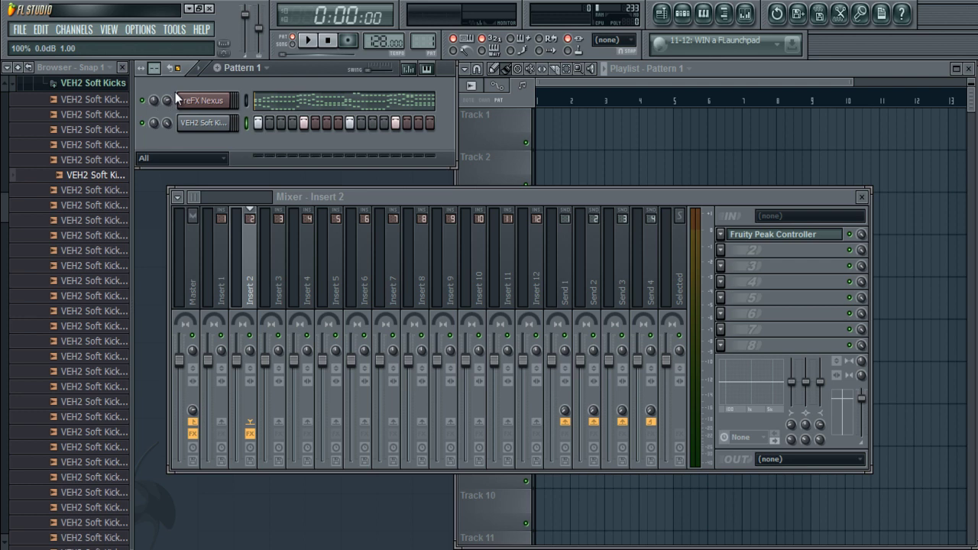
{"action": "left_click", "coordinate": [318, 44]}
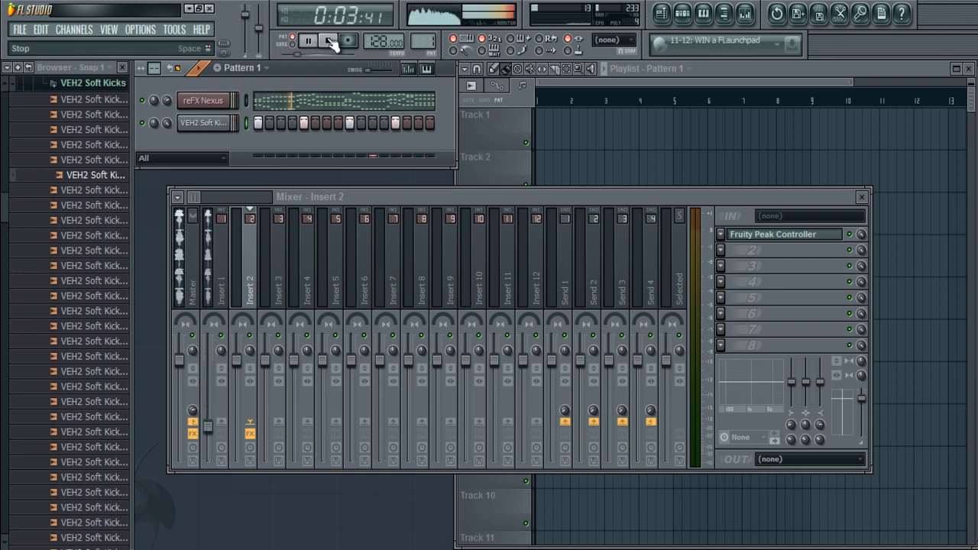
{"action": "left_click", "coordinate": [330, 41]}
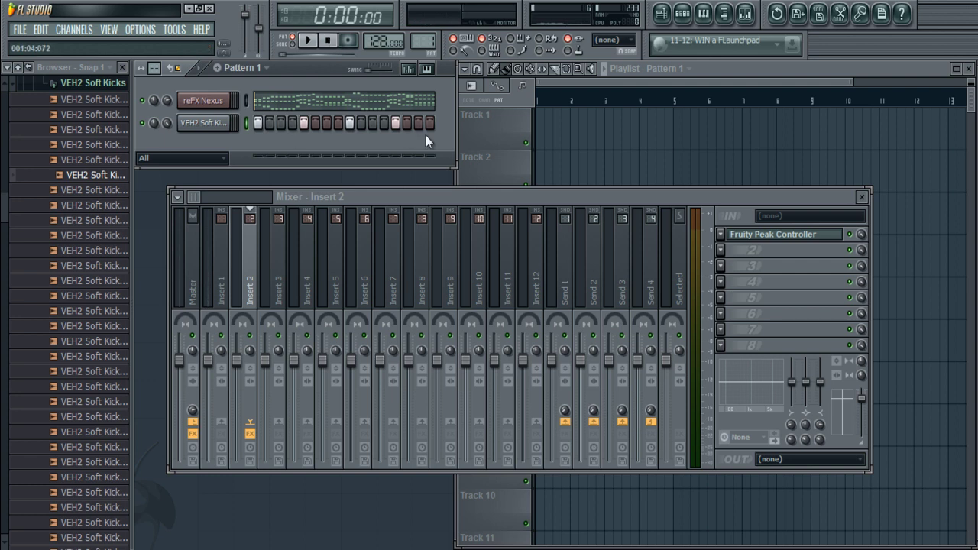
Close the mixer and paint Pattern 1 on Track 1 at bar 1
{"action": "left_click", "coordinate": [865, 198]}
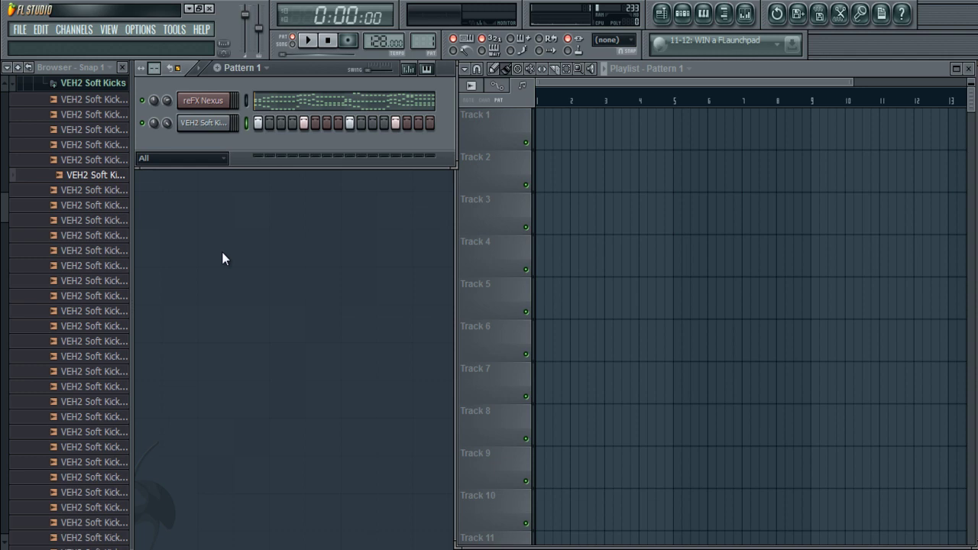
{"action": "left_click", "coordinate": [548, 123]}
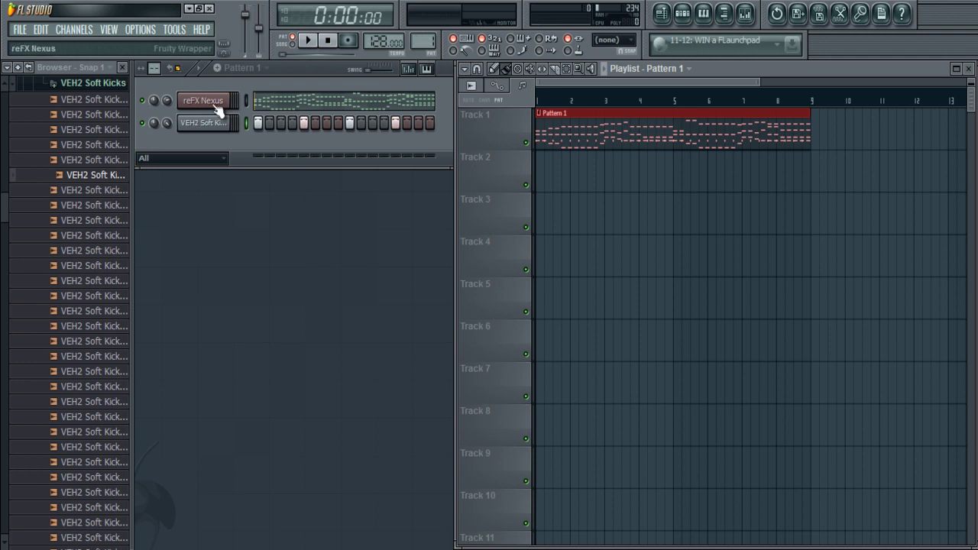
Add a second Pattern 1 clip at bar 9, select bars 1–17, and list the Nexus parameters in the browser
{"action": "left_click", "coordinate": [817, 125]}
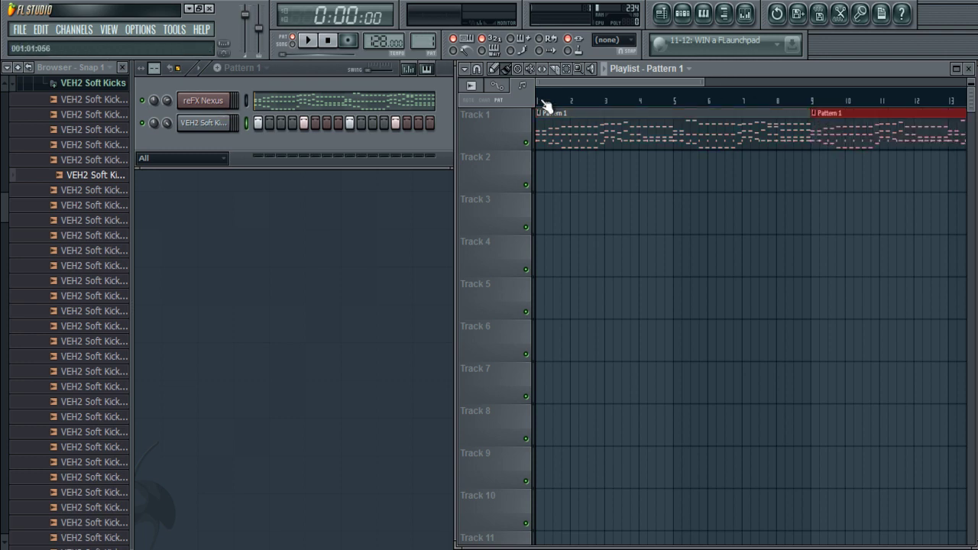
{"action": "left_click_drag", "start_coordinate": [543, 104], "coordinate": [885, 111]}
{"action": "left_click", "coordinate": [202, 102]}
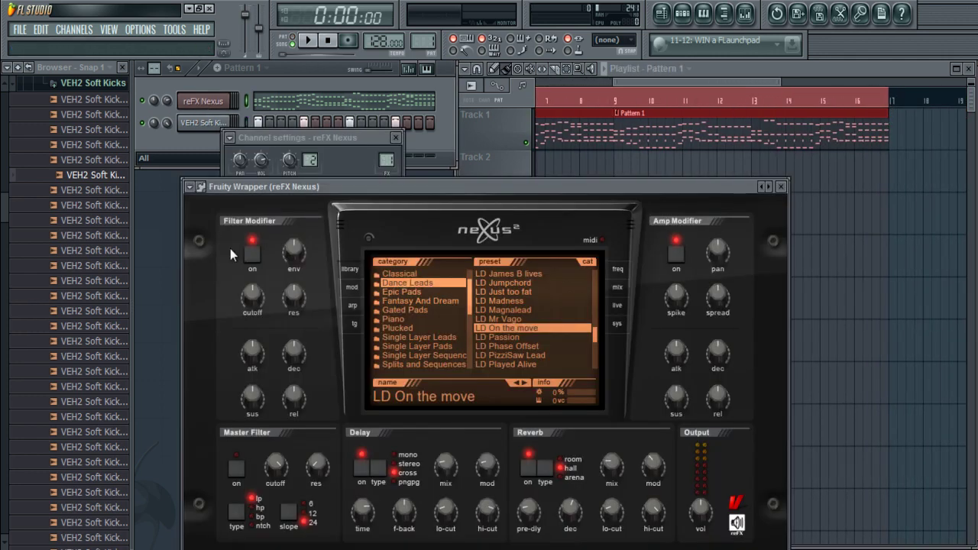
{"action": "left_click", "coordinate": [202, 185]}
{"action": "mouse_move", "coordinate": [233, 232]}
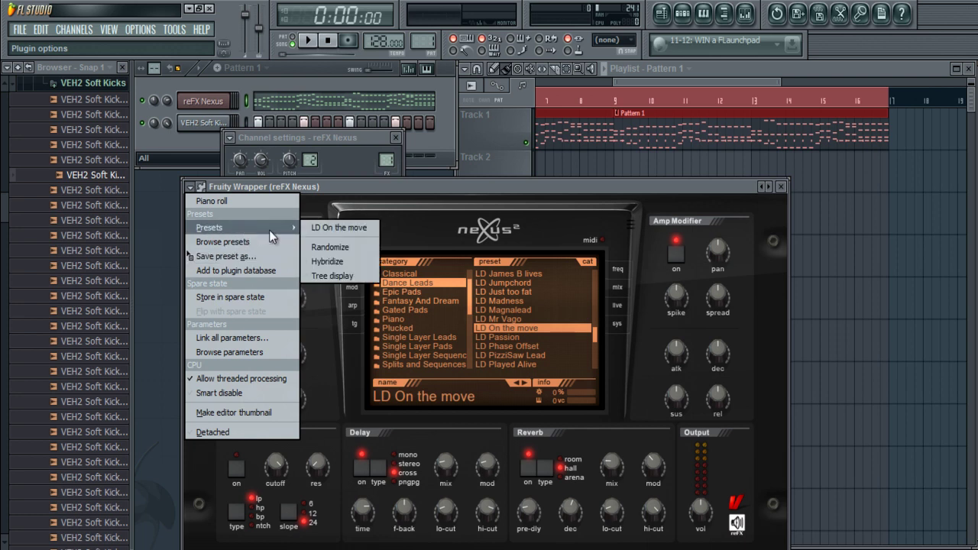
{"action": "left_click", "coordinate": [243, 351]}
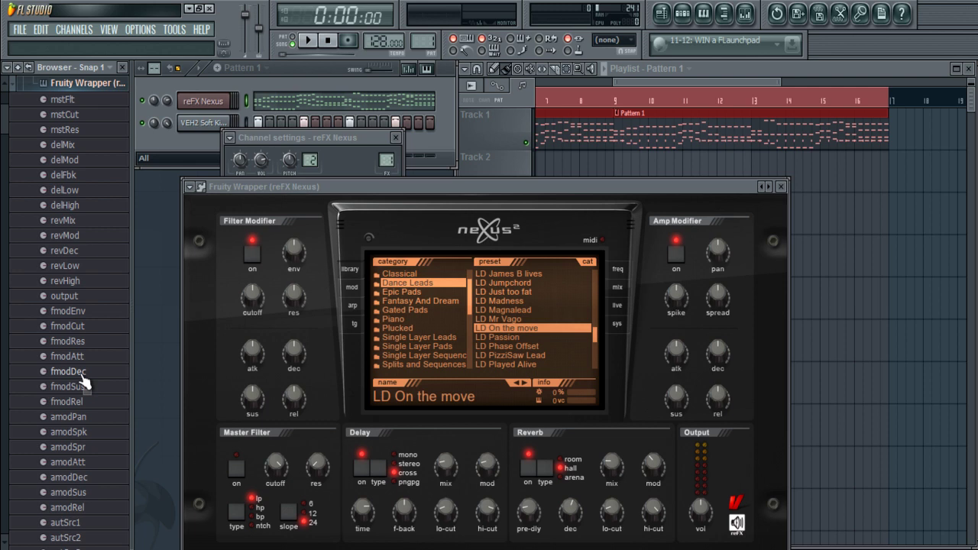
Create an fmodCut automation clip on Track 2 ramping from low to high across bars 1–17
{"action": "right_click", "coordinate": [75, 334]}
{"action": "left_click", "coordinate": [132, 384]}
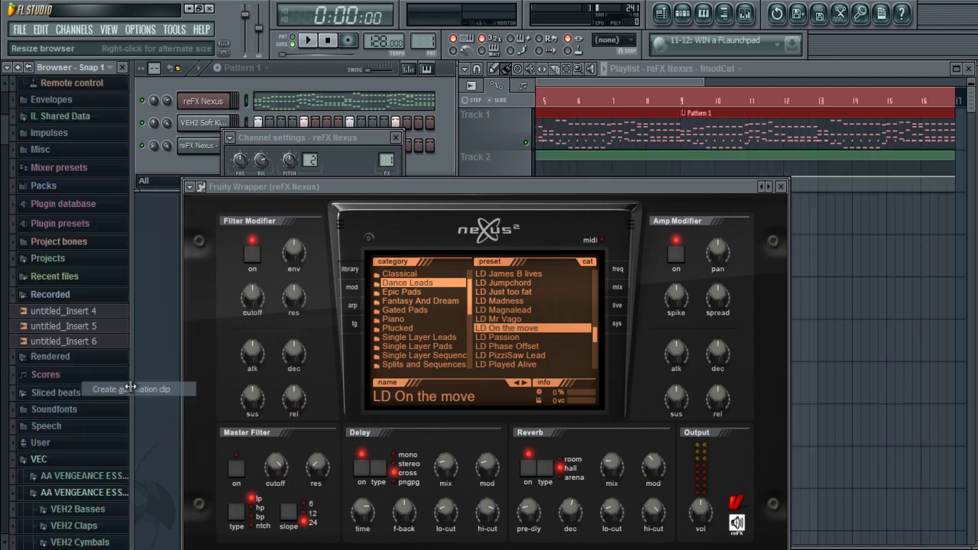
{"action": "left_click", "coordinate": [781, 187]}
{"action": "left_click_drag", "start_coordinate": [542, 178], "coordinate": [541, 192]}
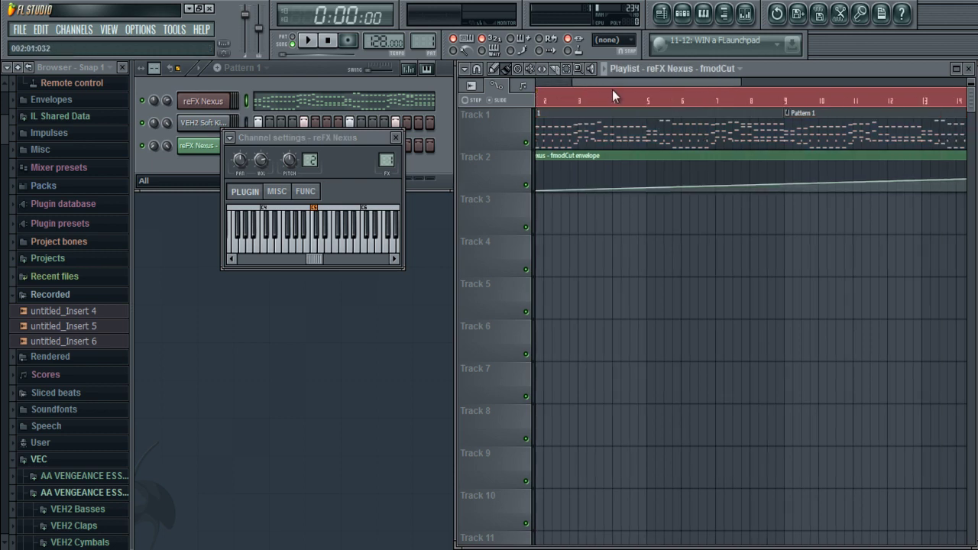
{"action": "left_click_drag", "start_coordinate": [613, 82], "coordinate": [722, 82]}
{"action": "left_click_drag", "start_coordinate": [811, 177], "coordinate": [812, 159]}
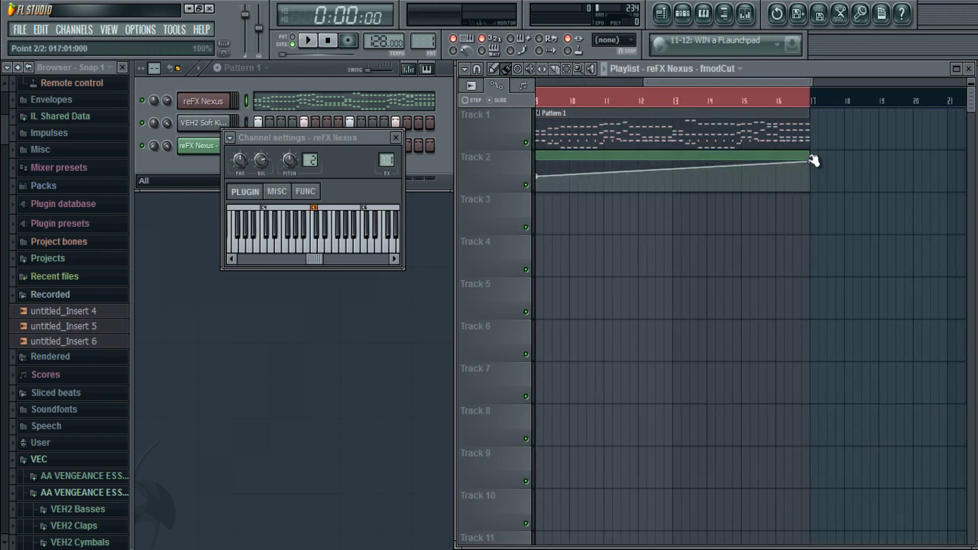
{"action": "left_click", "coordinate": [781, 101]}
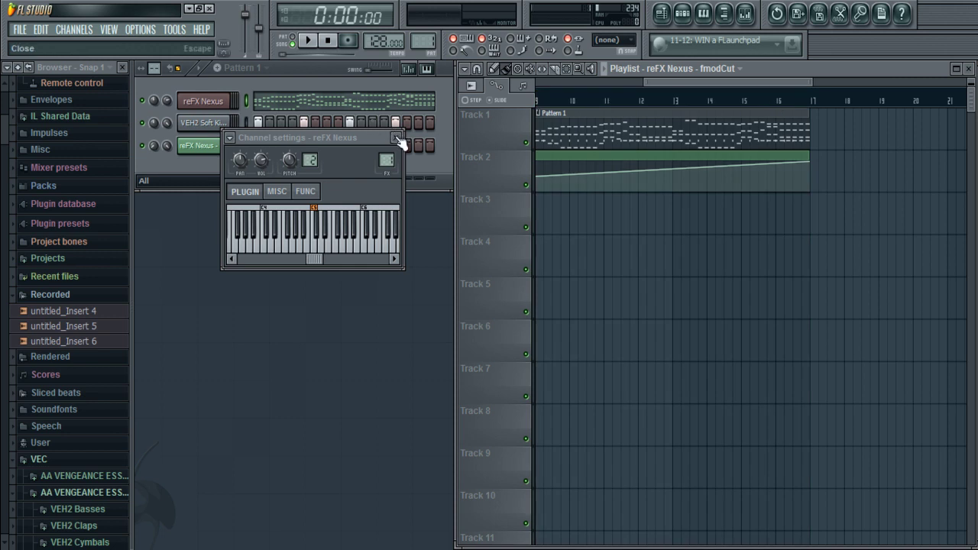
{"action": "left_click", "coordinate": [399, 141]}
{"action": "left_click_drag", "start_coordinate": [11, 131], "coordinate": [9, 188]}
Audition the soft kicks, add VEH2 Soft Kicks - 006 as a channel, and fill every fourth step
{"action": "left_click", "coordinate": [79, 283]}
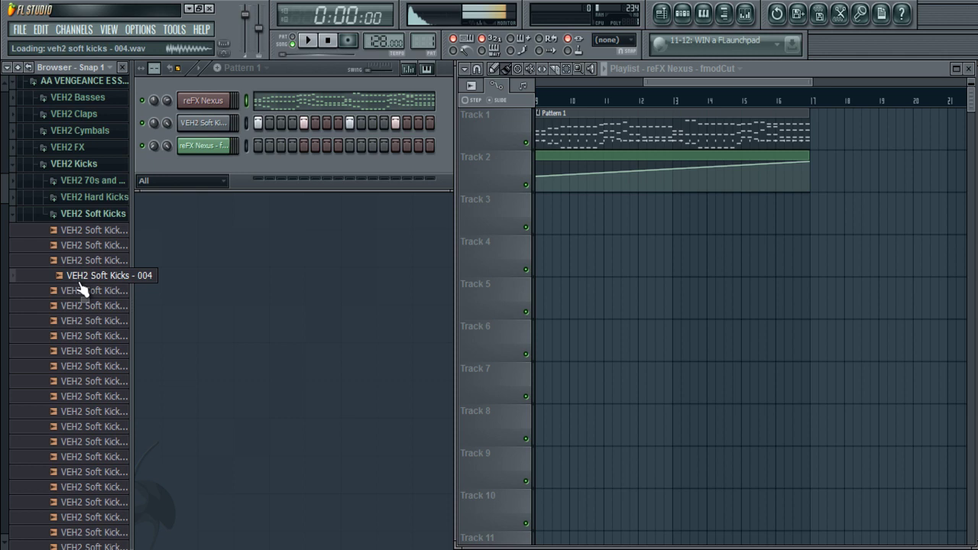
{"action": "left_click", "coordinate": [90, 307]}
{"action": "left_click", "coordinate": [94, 321]}
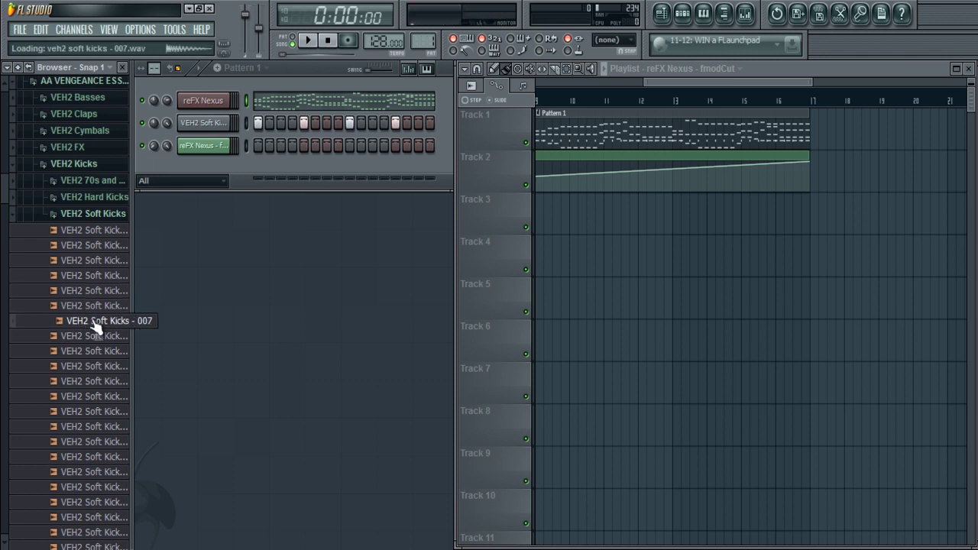
{"action": "left_click", "coordinate": [99, 310]}
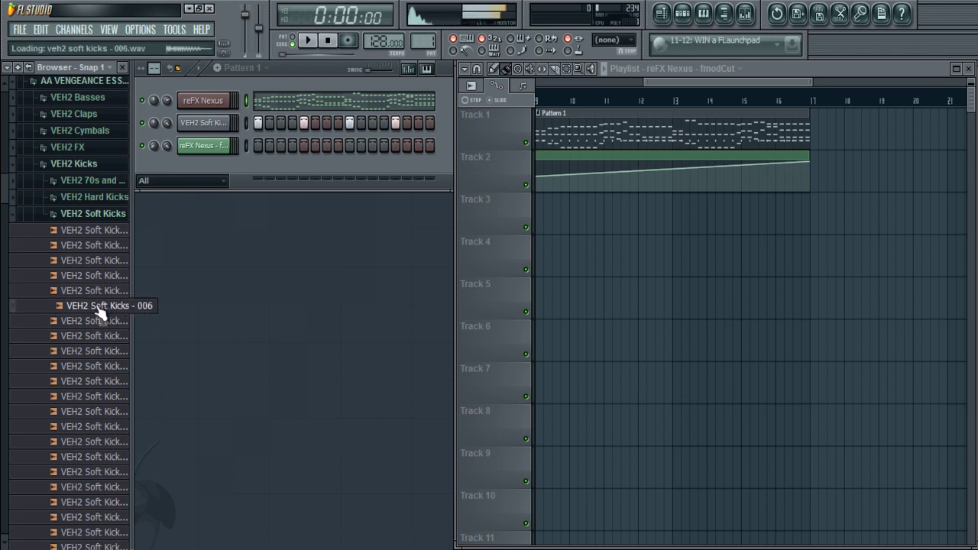
{"action": "left_click_drag", "start_coordinate": [99, 310], "coordinate": [219, 169]}
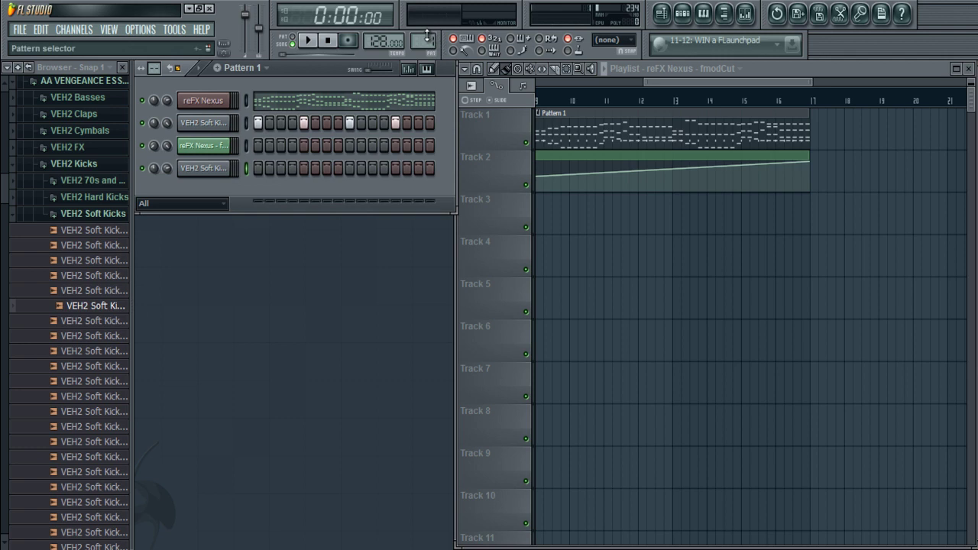
{"action": "scroll", "coordinate": [427, 36], "scroll_direction": "up", "scroll_amount": 1}
{"action": "right_click", "coordinate": [225, 168]}
{"action": "left_click", "coordinate": [267, 290]}
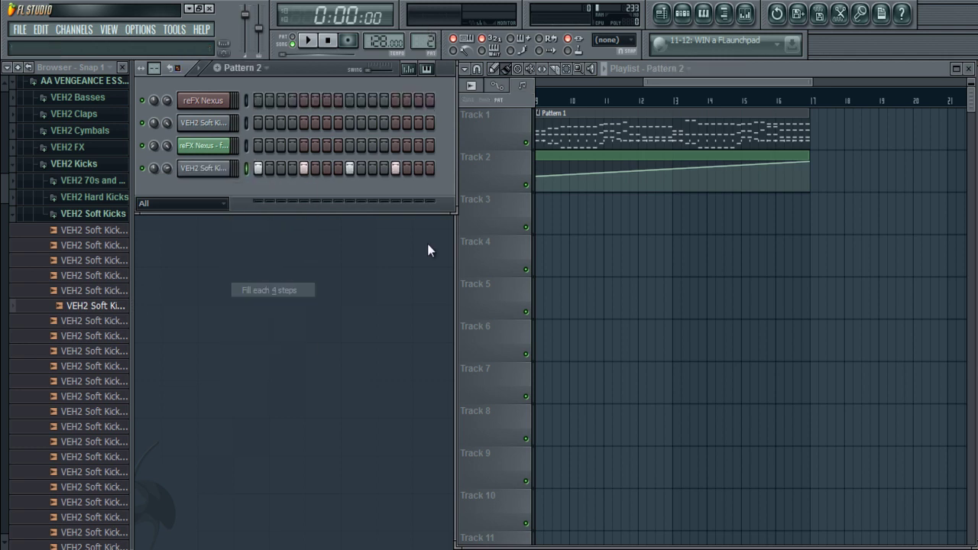
Place Pattern 1 on Track 1 at bar 17 and paint Pattern 2 clips along Track 3 from bar 17
{"action": "left_click", "coordinate": [757, 119]}
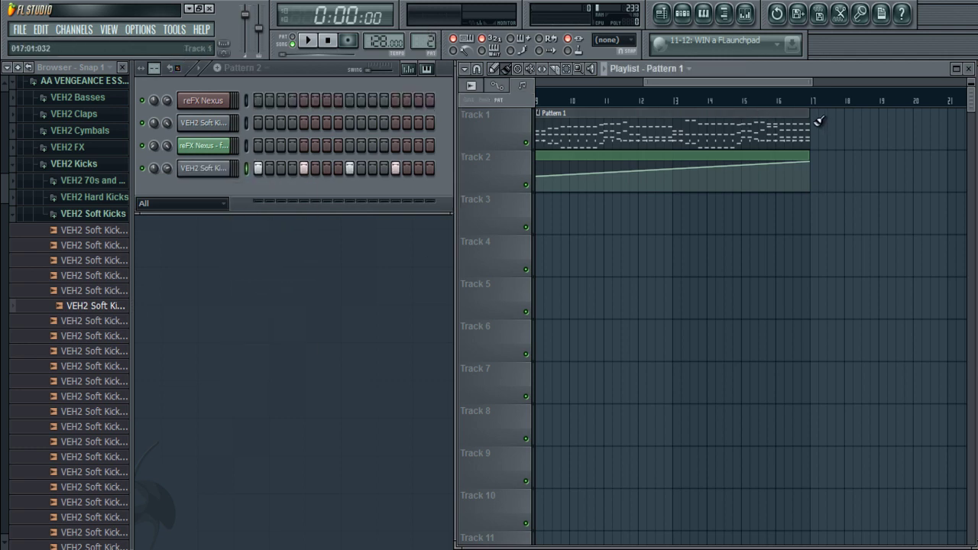
{"action": "left_click", "coordinate": [818, 120]}
{"action": "scroll", "coordinate": [741, 81], "scroll_direction": "down", "scroll_amount": 3}
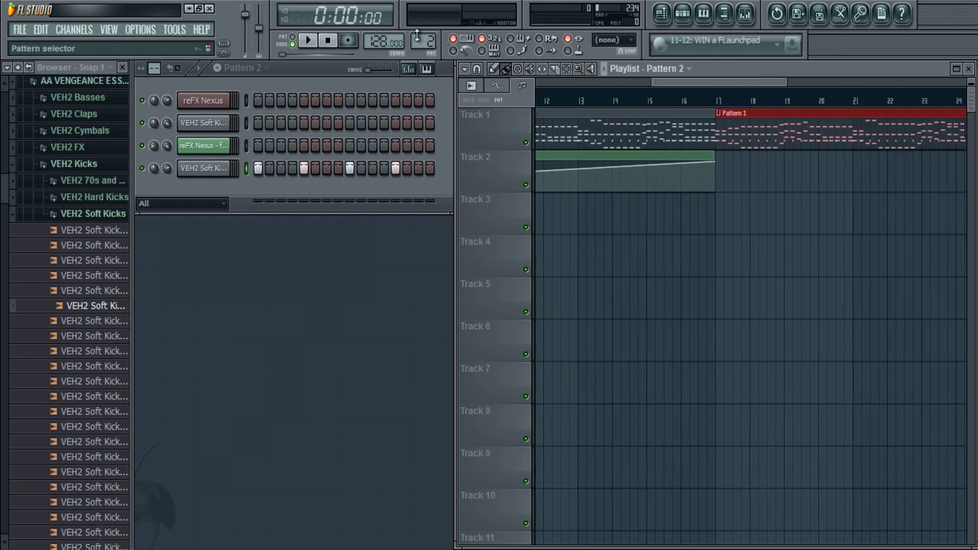
{"action": "left_click_drag", "start_coordinate": [724, 198], "coordinate": [965, 198]}
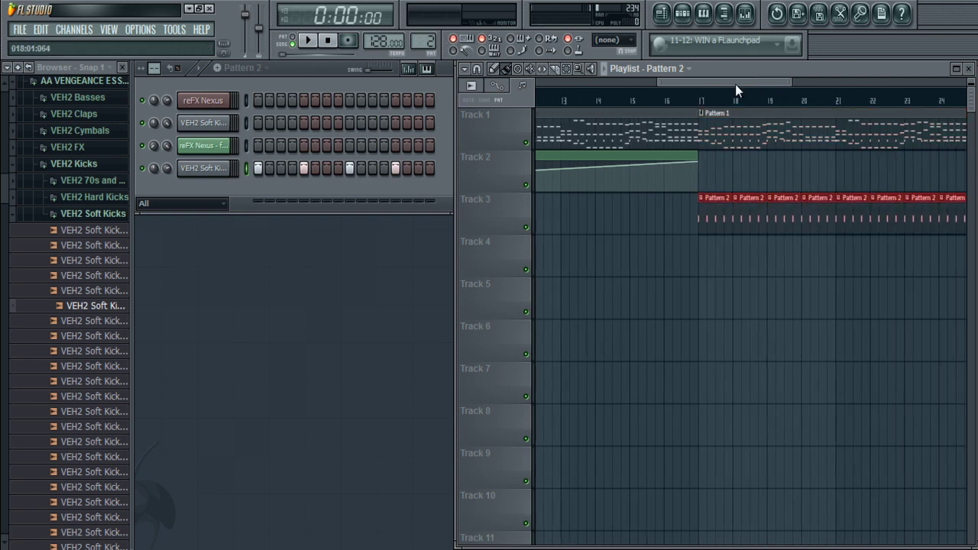
{"action": "left_click_drag", "start_coordinate": [736, 85], "coordinate": [758, 81]}
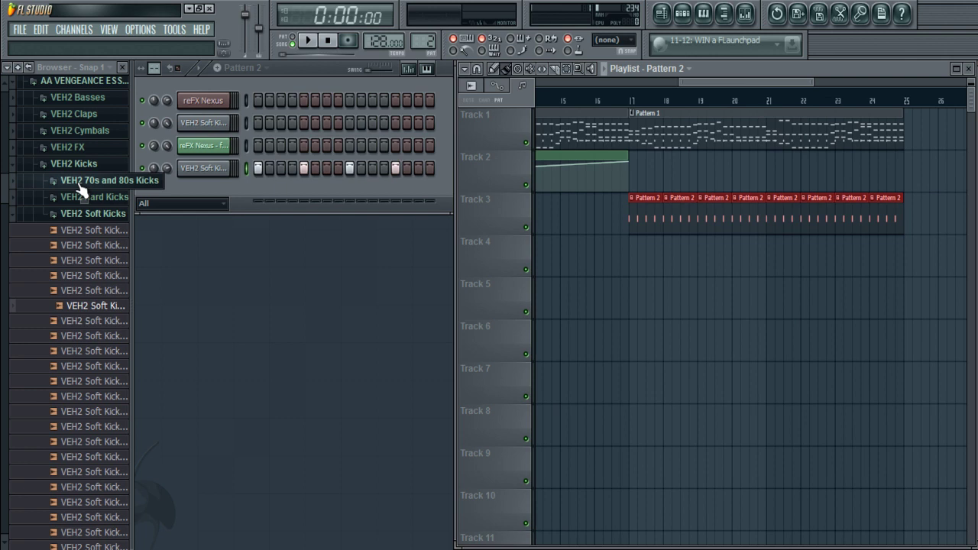
Browse into VEH2 Loops > Houseloops and audition the loops, including Houseloops - 008 and 009
{"action": "left_click", "coordinate": [118, 213]}
{"action": "left_click", "coordinate": [114, 230]}
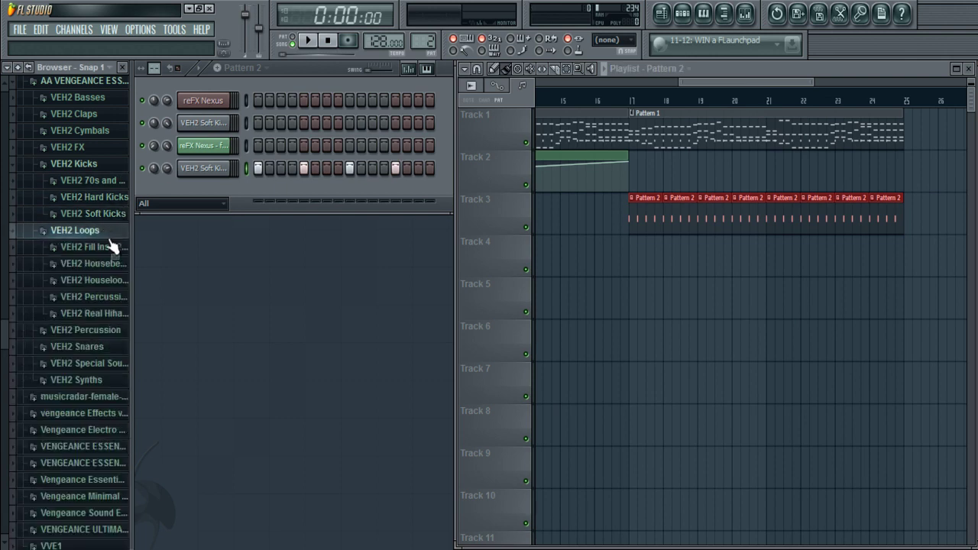
{"action": "left_click", "coordinate": [122, 266]}
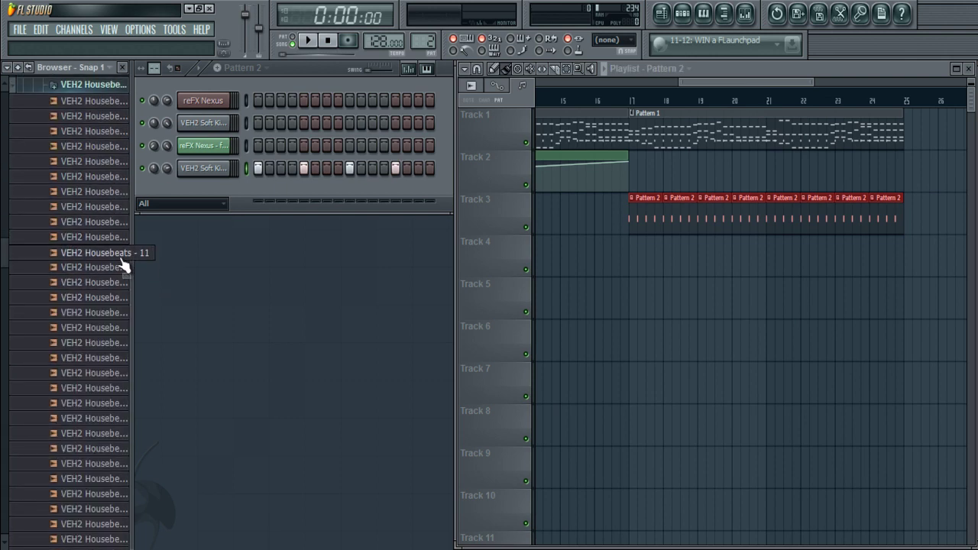
{"action": "left_click", "coordinate": [98, 86]}
{"action": "left_click", "coordinate": [100, 105]}
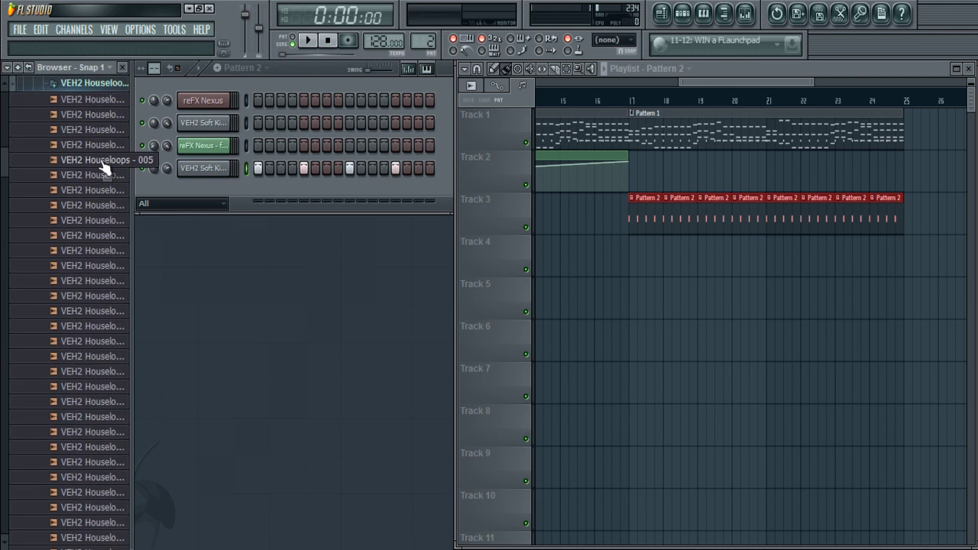
{"action": "left_click", "coordinate": [107, 131]}
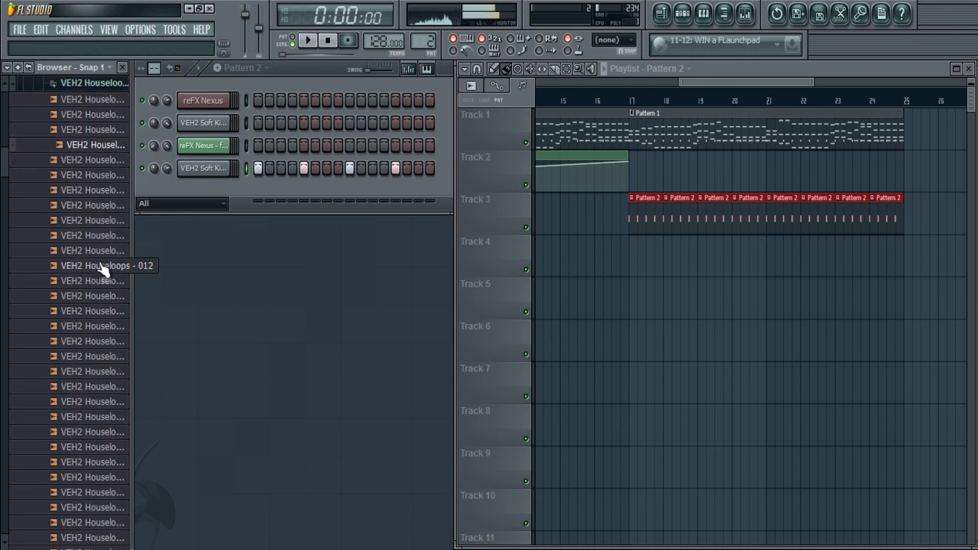
{"action": "left_click", "coordinate": [98, 207]}
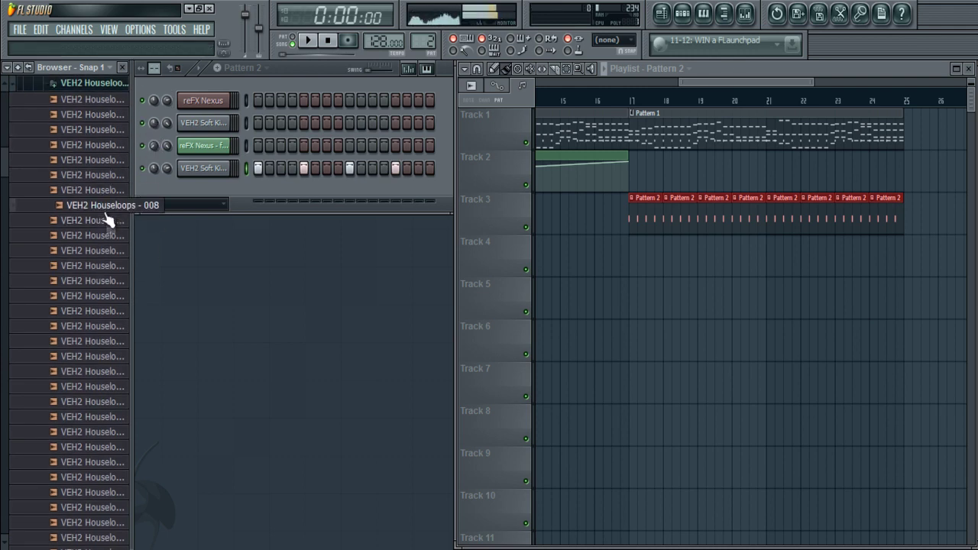
{"action": "left_click", "coordinate": [105, 228]}
Place Houseloops - 008 on Track 4 at bar 17 with a second copy at bar 21
{"action": "left_click_drag", "start_coordinate": [100, 206], "coordinate": [658, 259]}
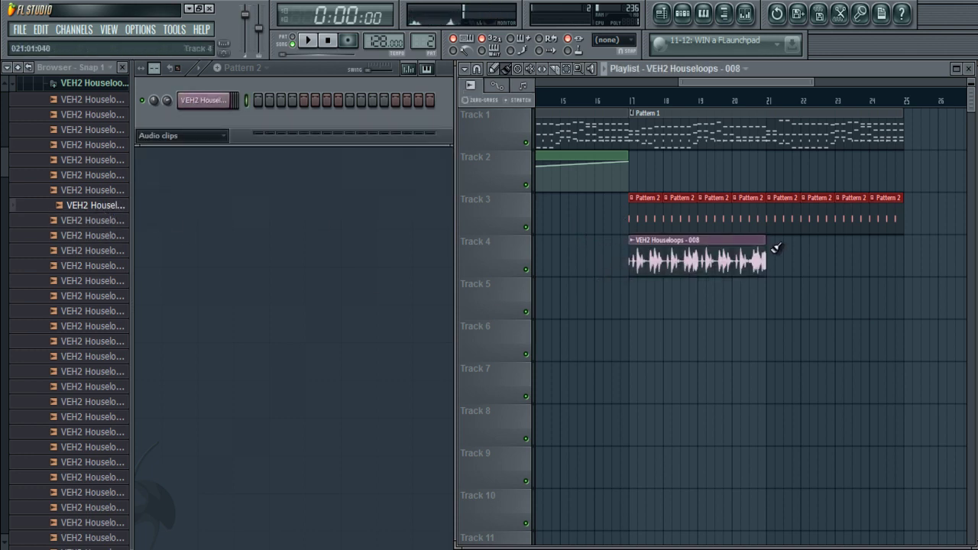
{"action": "left_click", "coordinate": [775, 252]}
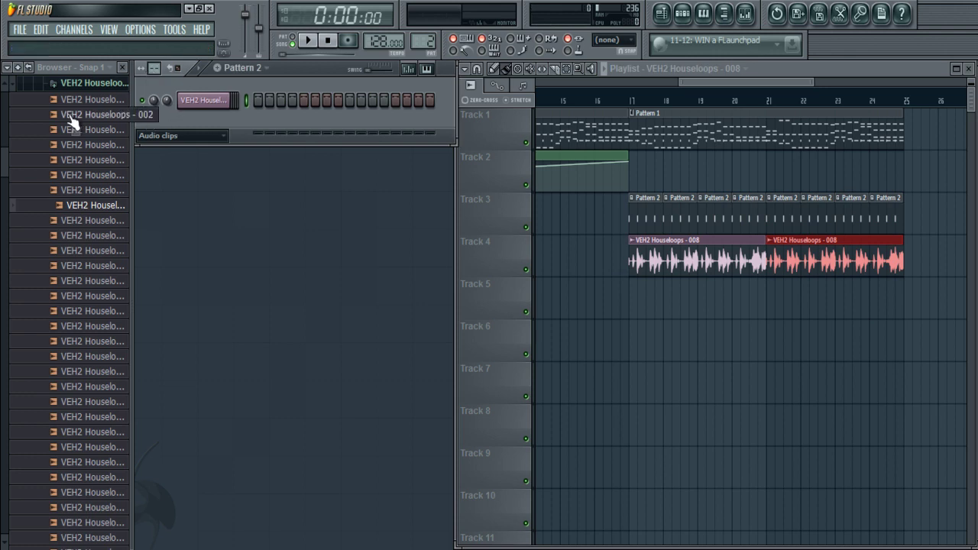
{"action": "left_click", "coordinate": [86, 84]}
Preview the VEH2 FX - 002 sweep and place it on Track 5 from bar 9, peaking at bar 17
{"action": "scroll", "coordinate": [100, 222], "scroll_direction": "down", "scroll_amount": 6}
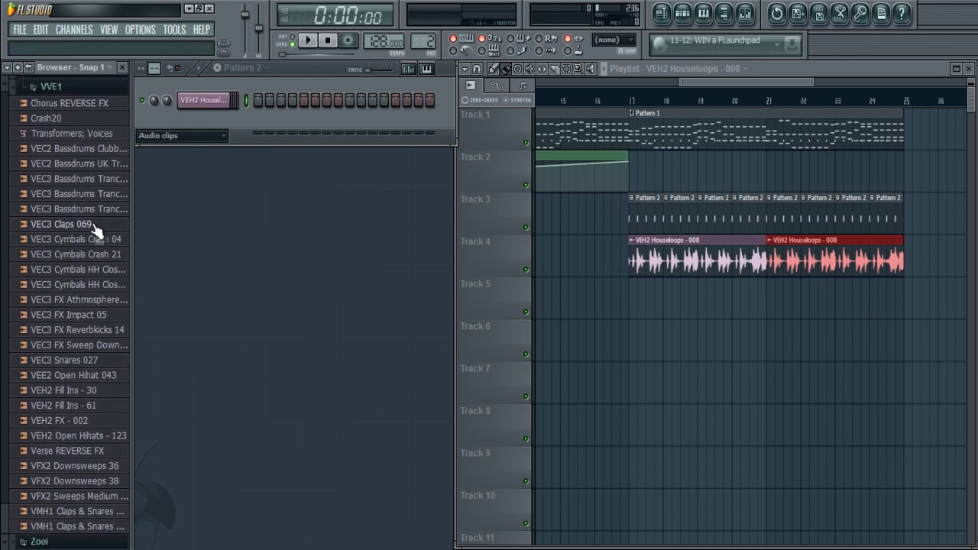
{"action": "left_click", "coordinate": [84, 422]}
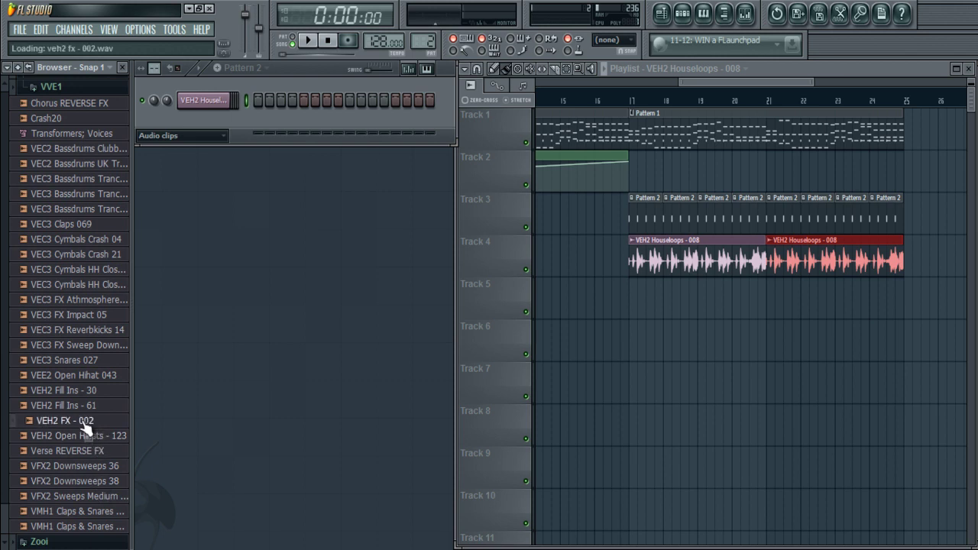
{"action": "left_click_drag", "start_coordinate": [84, 428], "coordinate": [604, 298]}
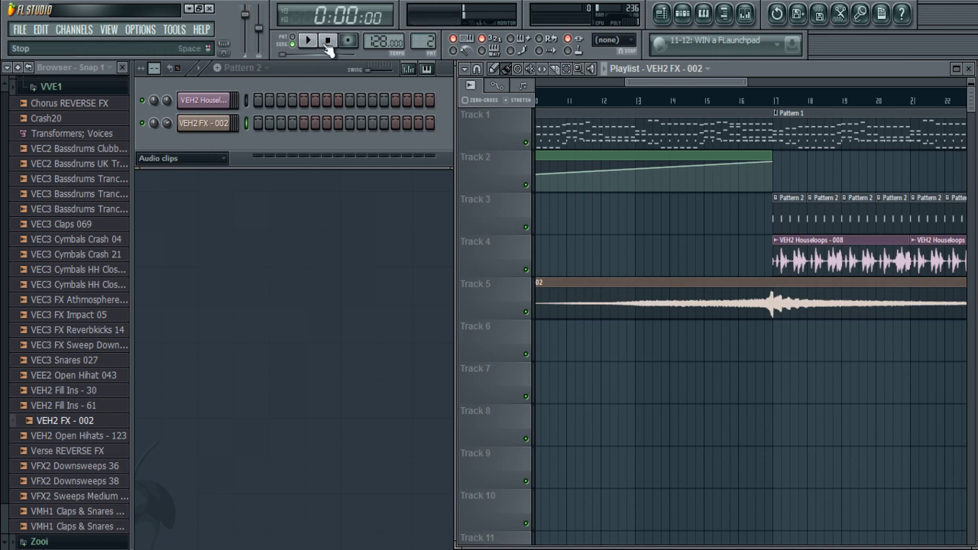
{"action": "left_click_drag", "start_coordinate": [701, 86], "coordinate": [609, 90]}
Play the song while bending Track 2's fmodCut automation into a curve, then stop playback
{"action": "left_click", "coordinate": [308, 40]}
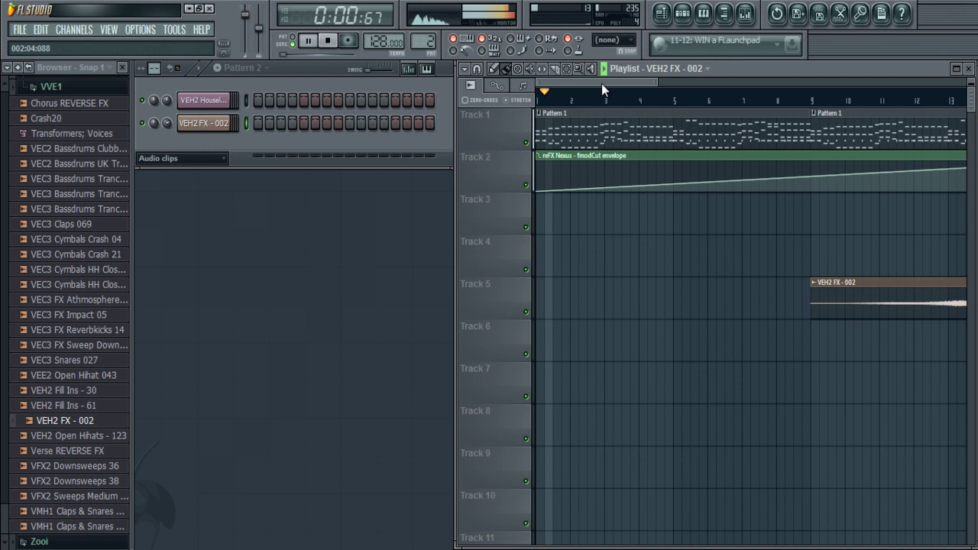
{"action": "left_click_drag", "start_coordinate": [599, 83], "coordinate": [668, 108]}
{"action": "scroll", "coordinate": [598, 189], "scroll_direction": "left", "scroll_amount": 1}
{"action": "left_click", "coordinate": [598, 188]}
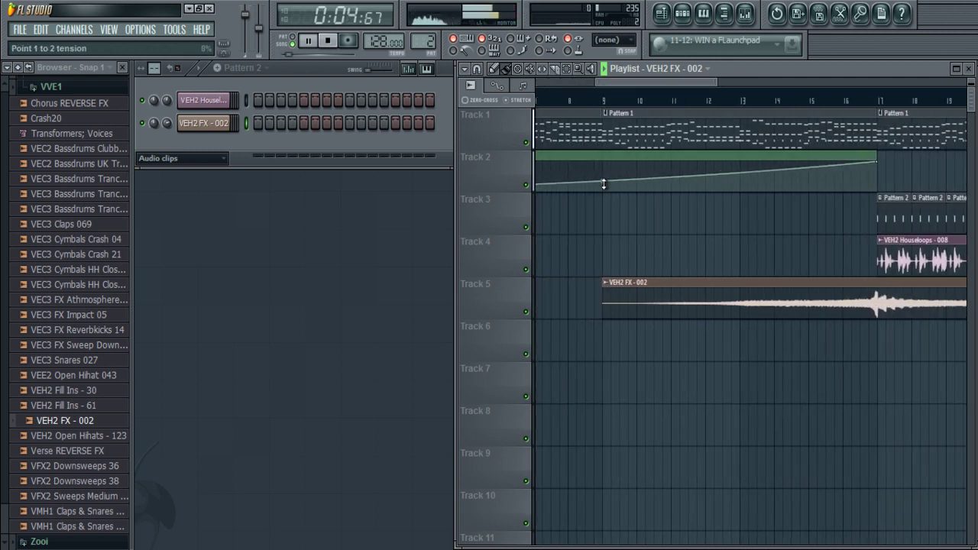
{"action": "left_click_drag", "start_coordinate": [655, 82], "coordinate": [674, 164]}
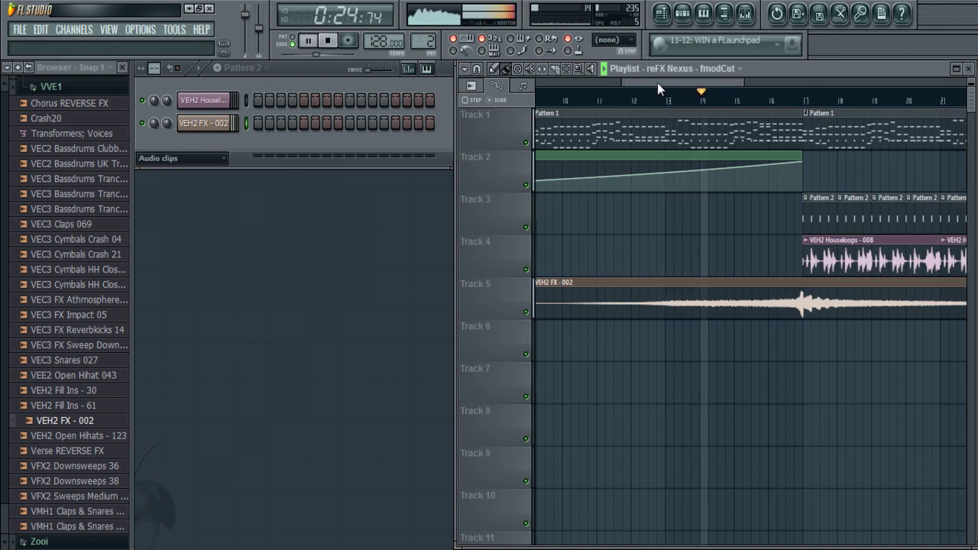
{"action": "left_click_drag", "start_coordinate": [657, 83], "coordinate": [699, 94]}
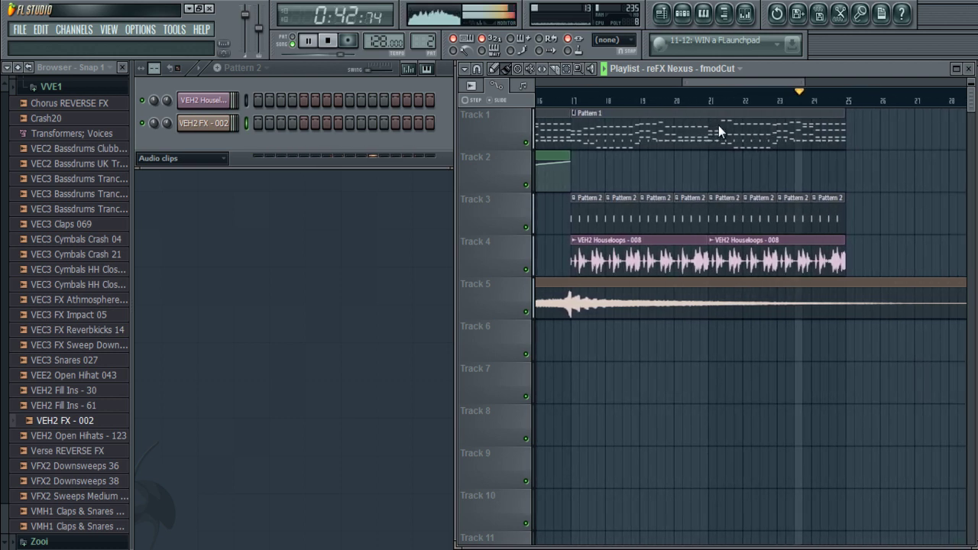
{"action": "left_click", "coordinate": [329, 40]}
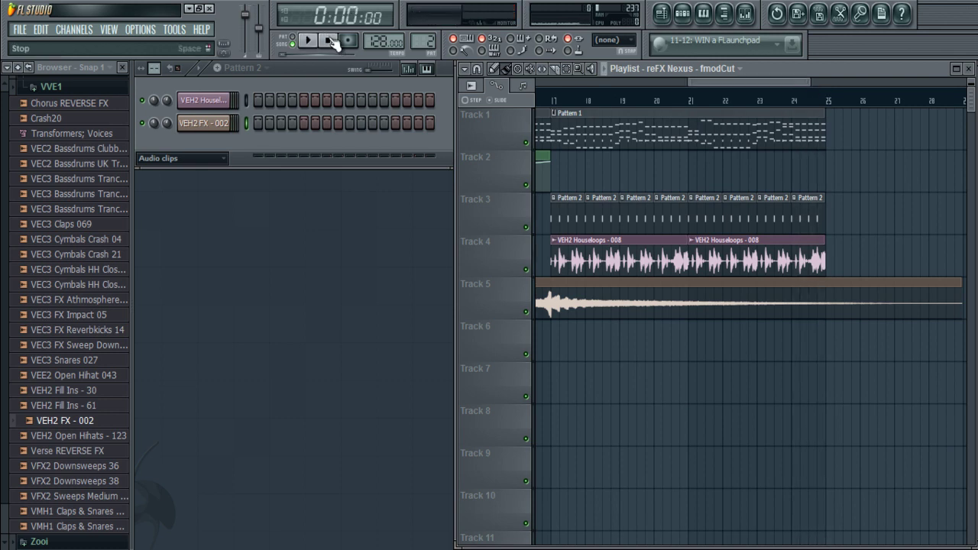
{"action": "left_click_drag", "start_coordinate": [760, 85], "coordinate": [533, 80]}
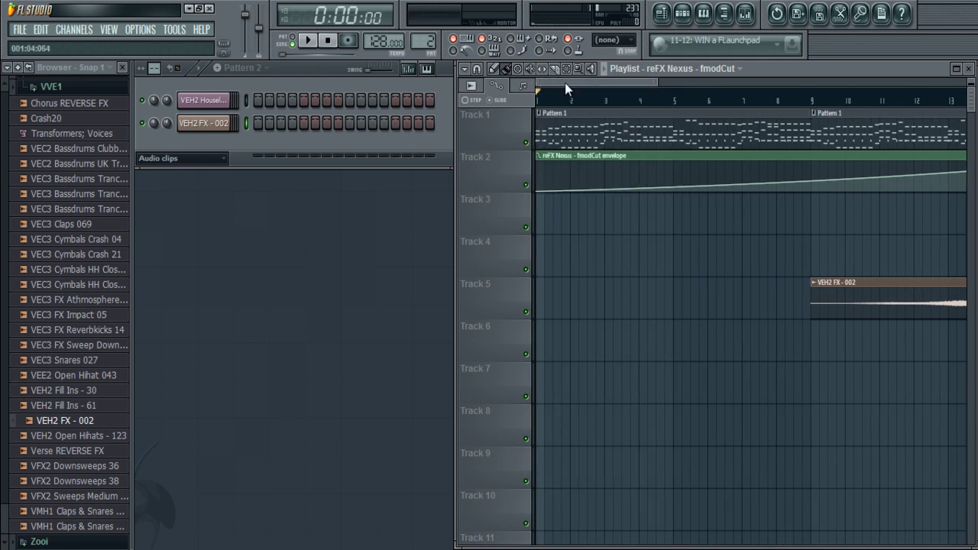
{"action": "left_click_drag", "start_coordinate": [565, 83], "coordinate": [682, 97]}
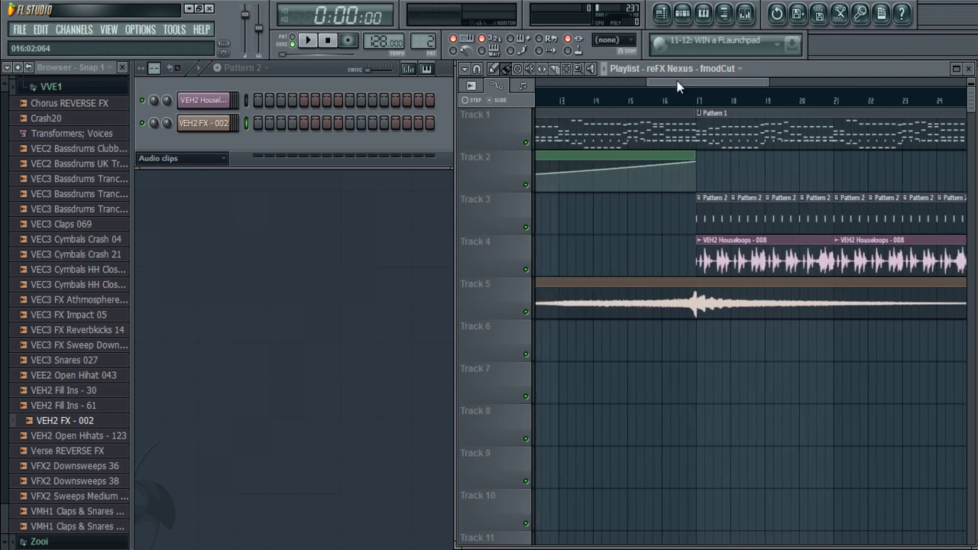